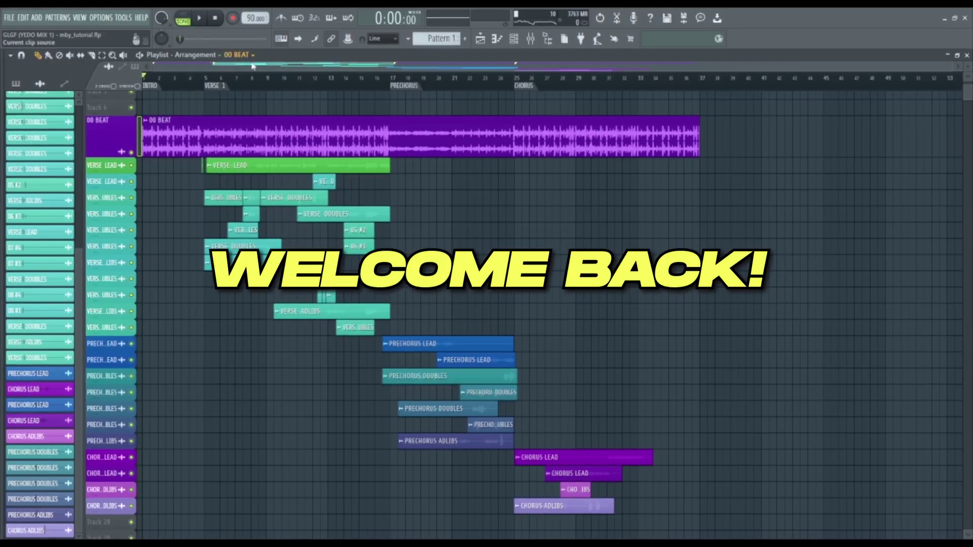
# Look over the playlist arrangement and the mixer, highlighting the vocal FX tracks from VERSE FX onward.
pyautogui.click(531, 36)
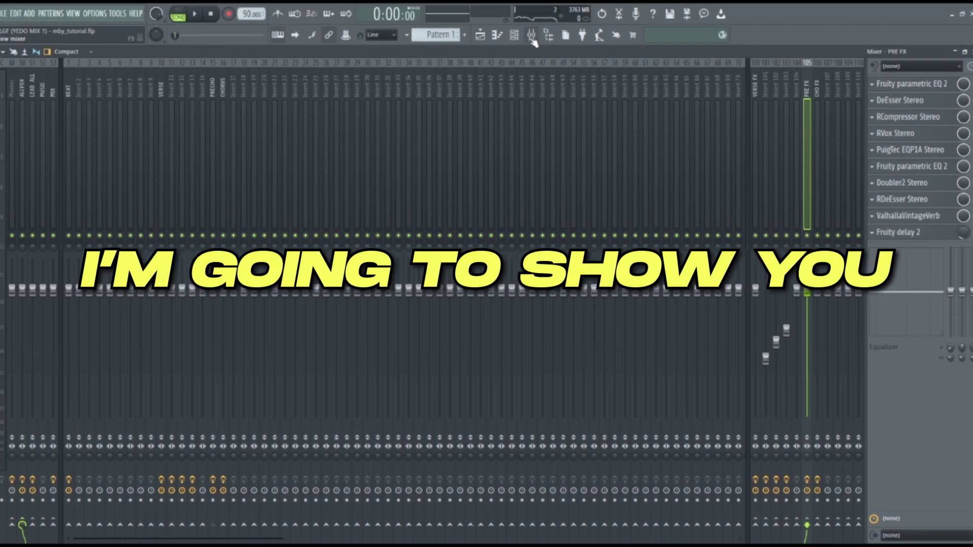
pyautogui.click(479, 30)
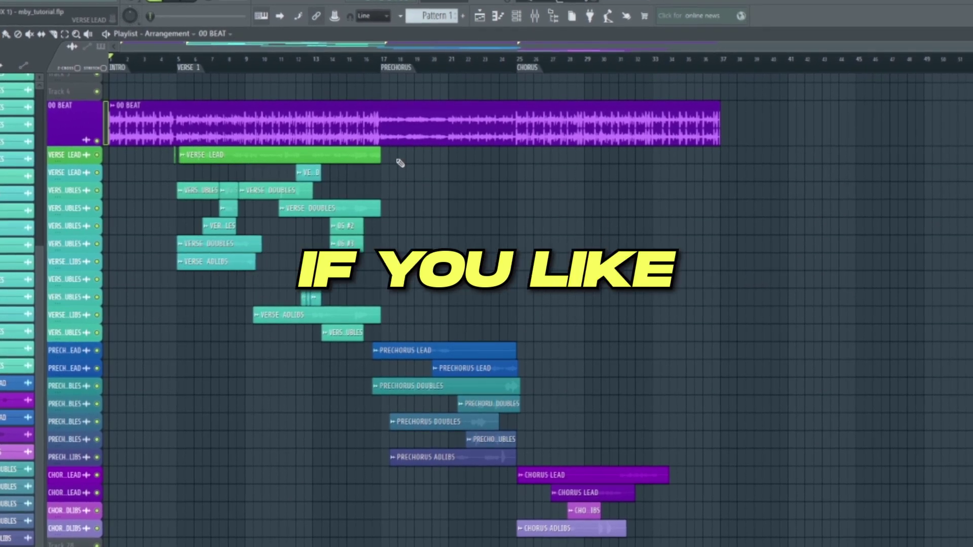
pyautogui.click(534, 16)
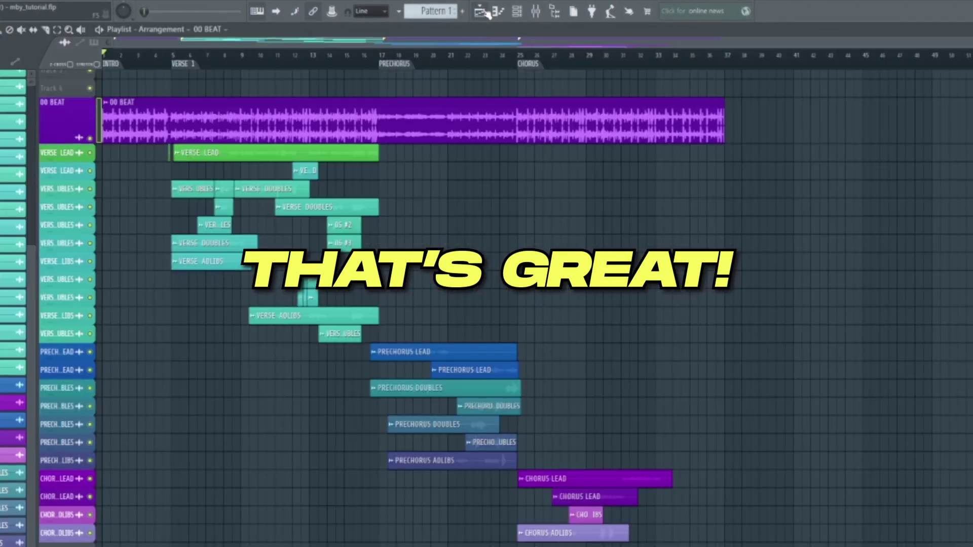
pyautogui.click(535, 17)
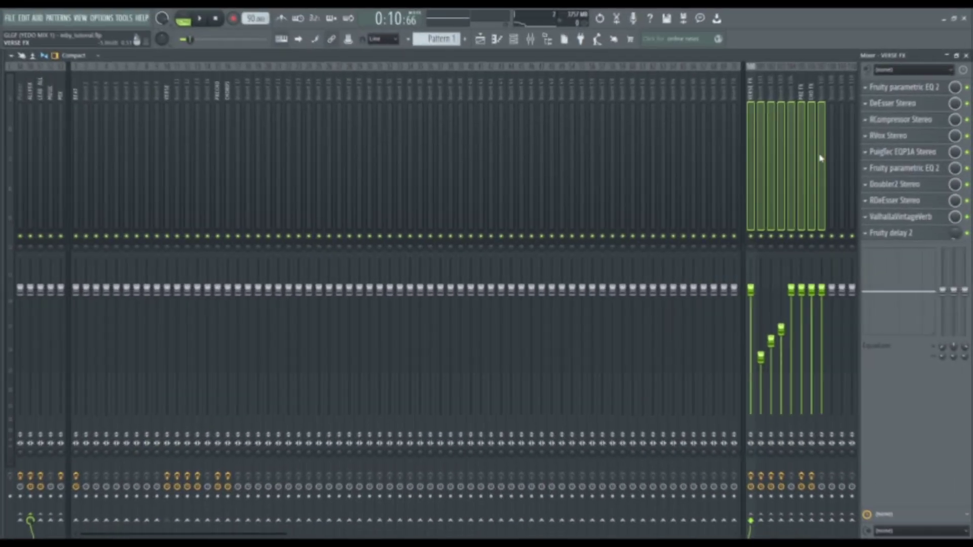
pyautogui.moveTo(821, 158); pyautogui.dragTo(852, 160)
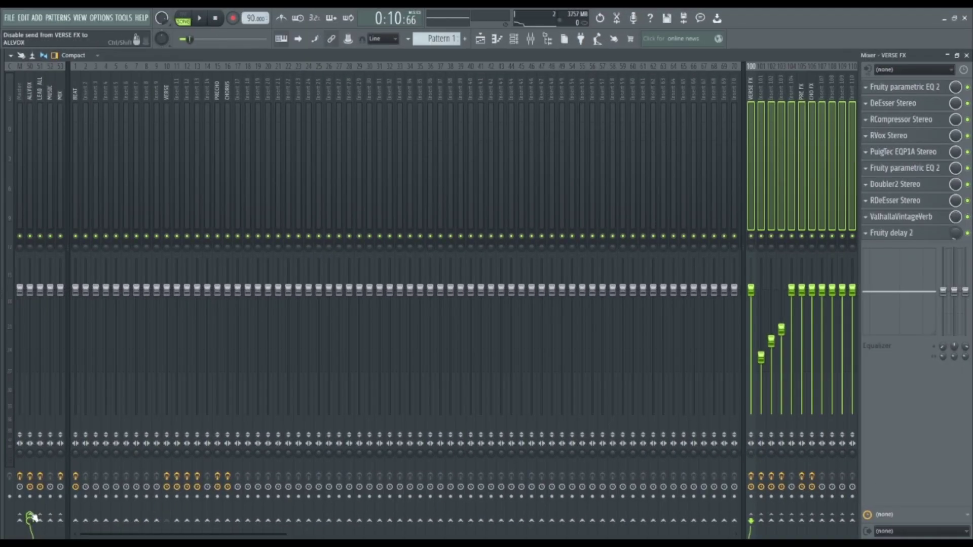
# Open the Pulsar Mu compressor on the ALLVOX track and audition it with playback.
pyautogui.click(30, 145)
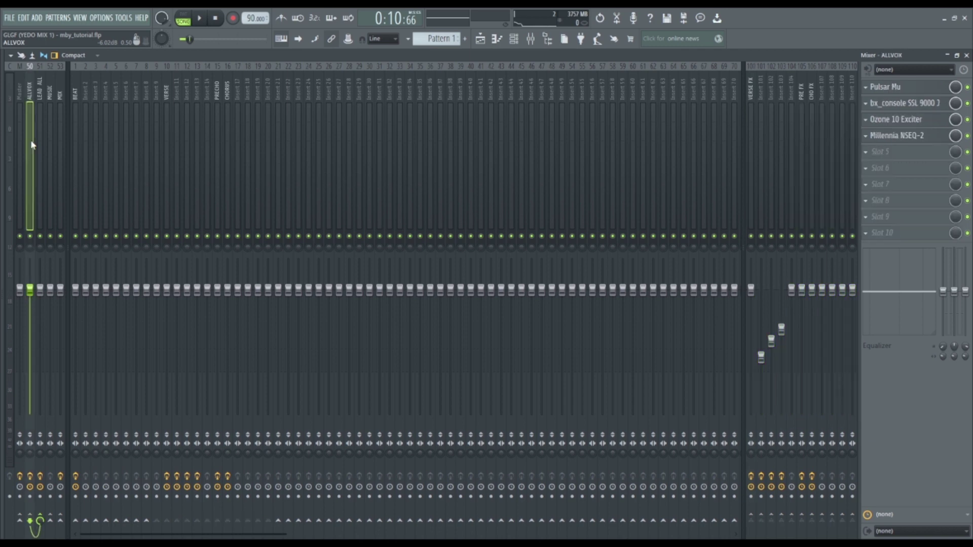
pyautogui.click(892, 86)
pyautogui.moveTo(585, 166); pyautogui.dragTo(505, 153)
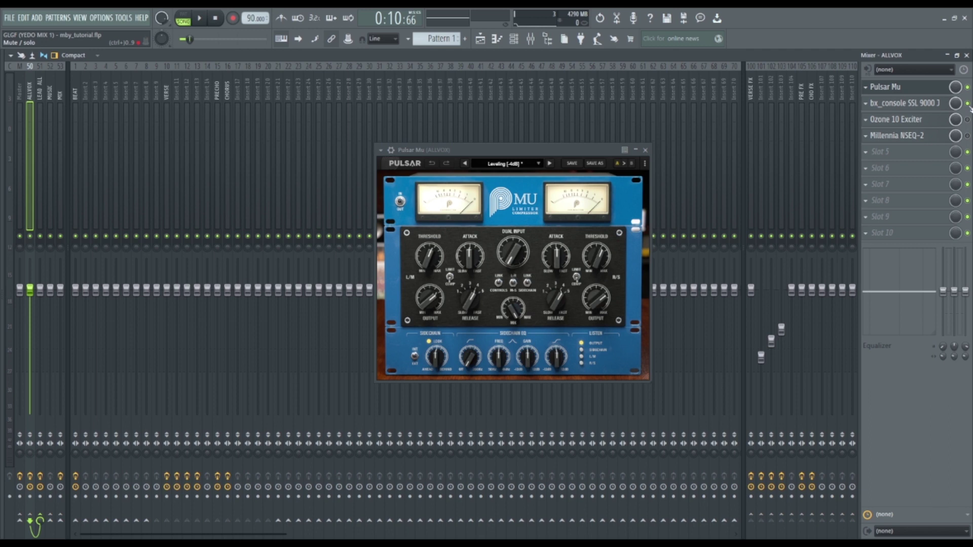
pyautogui.press('space')
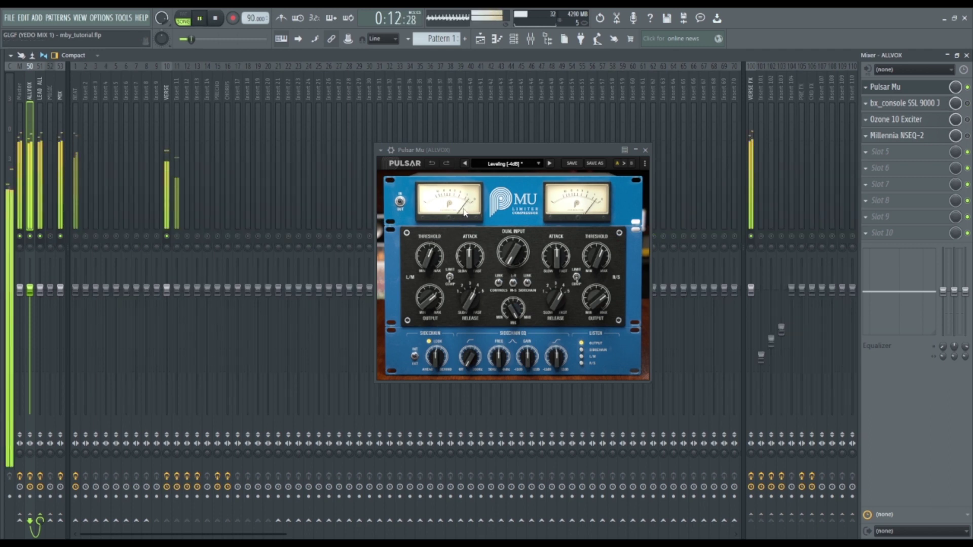
pyautogui.press('space')
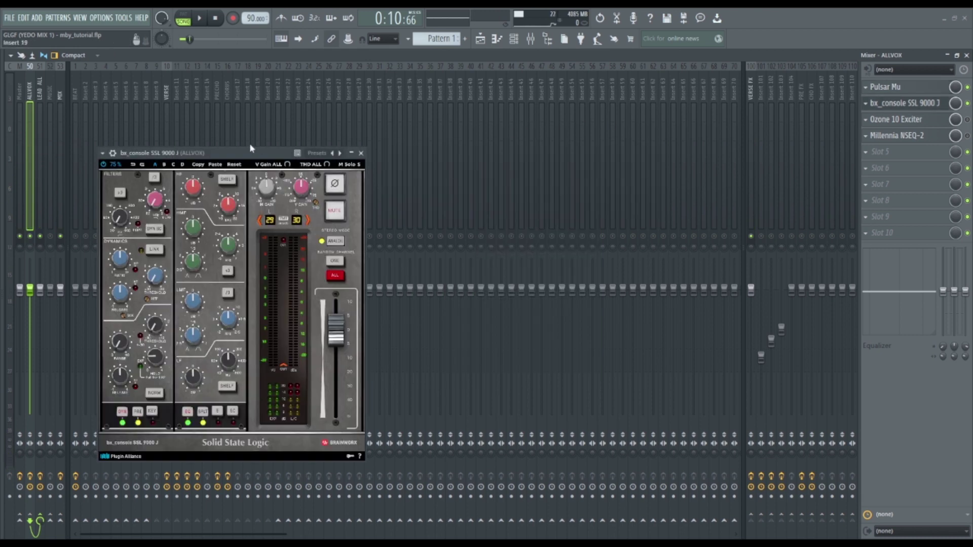
# Examine the bx_console SSL 9000 J channel strip on ALLVOX, audition it with playback and close it.
pyautogui.moveTo(259, 143); pyautogui.dragTo(442, 136)
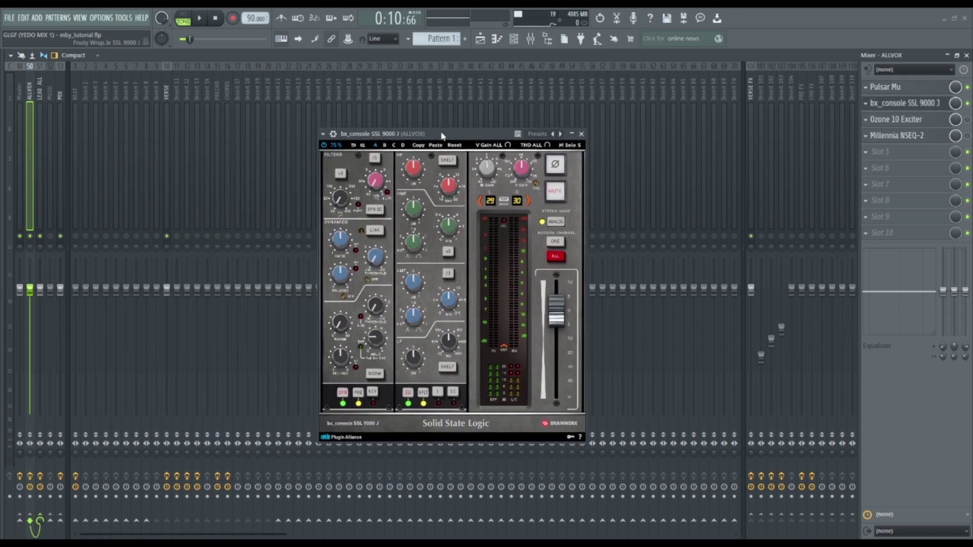
pyautogui.moveTo(442, 136); pyautogui.dragTo(499, 153)
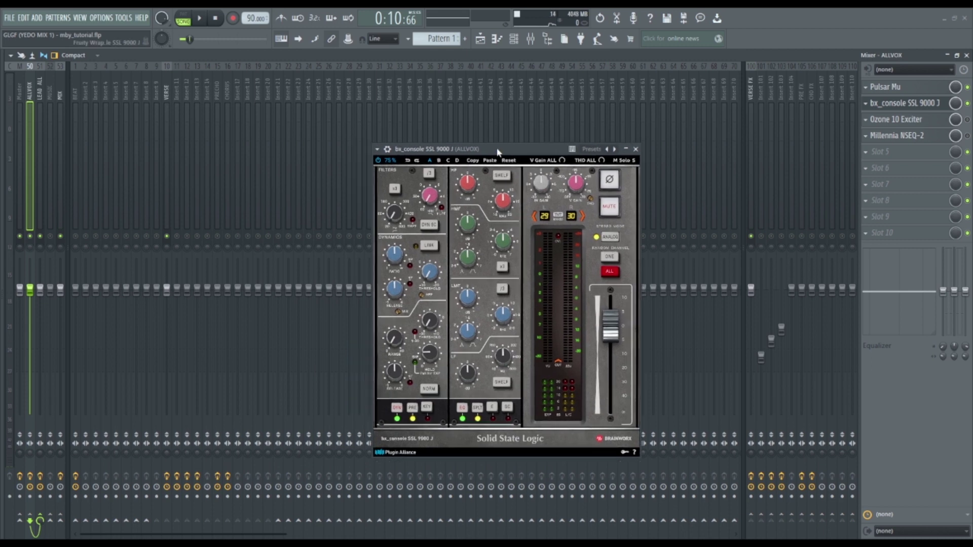
pyautogui.press('space')
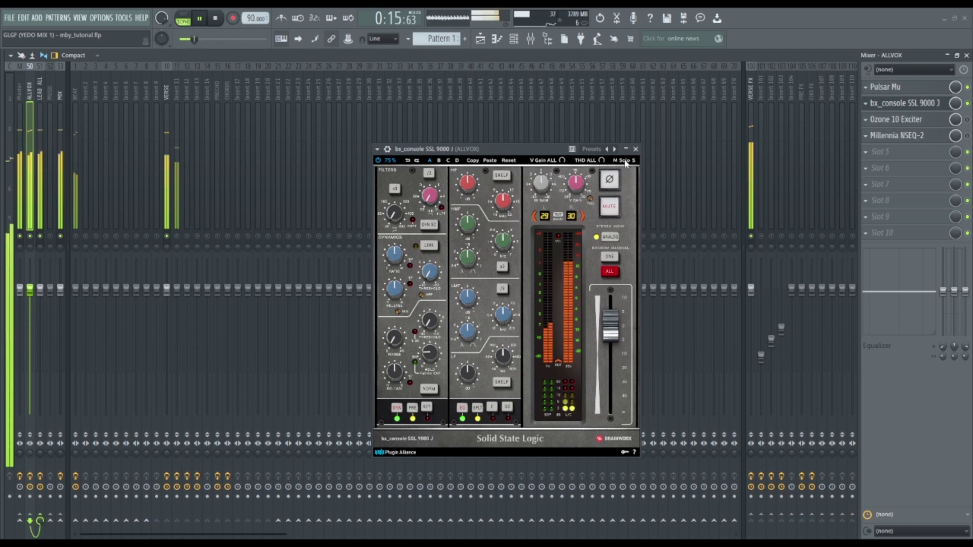
pyautogui.press('space')
pyautogui.click(635, 149)
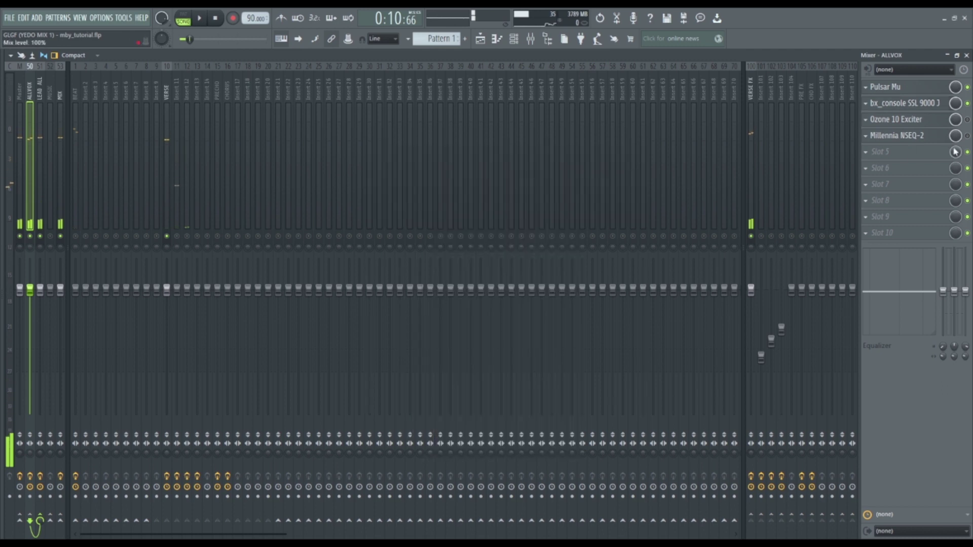
# Open the Ozone 10 Exciter on the ALLVOX track, examine its settings and close it.
pyautogui.click(900, 120)
pyautogui.moveTo(527, 184); pyautogui.dragTo(518, 162)
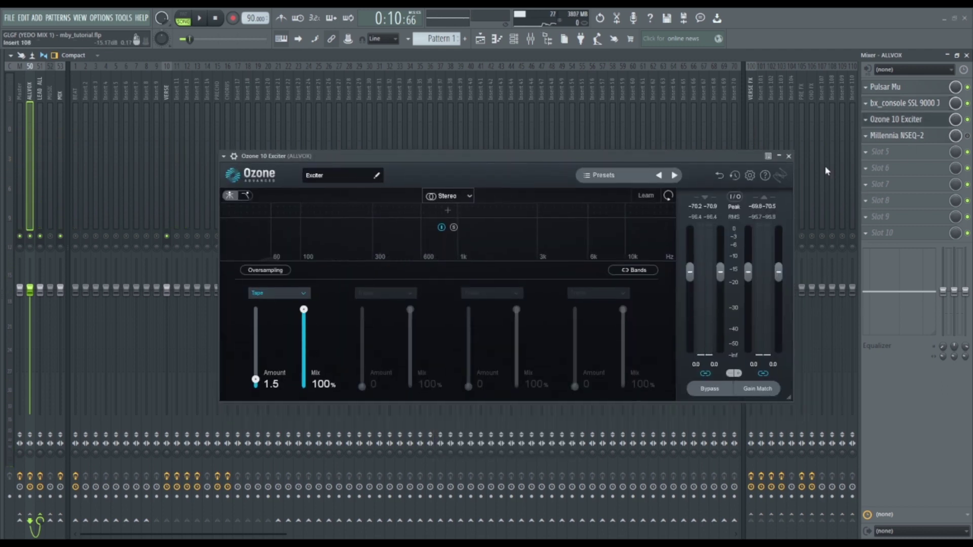
pyautogui.click(789, 156)
# Open the Millennia NSEQ-2 equalizer on ALLVOX, set High Gain 1 to +4.0 during playback and close it.
pyautogui.click(897, 136)
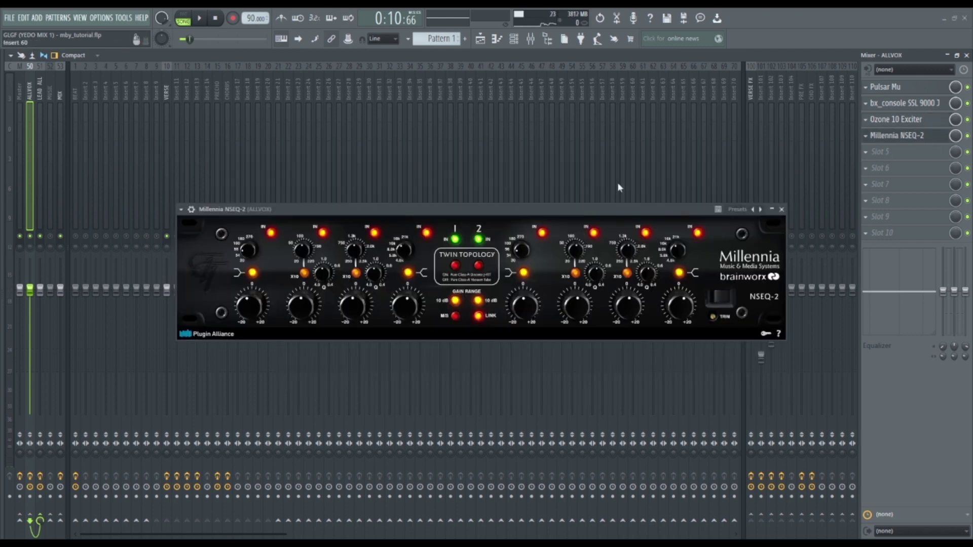
pyautogui.moveTo(469, 210); pyautogui.dragTo(479, 211)
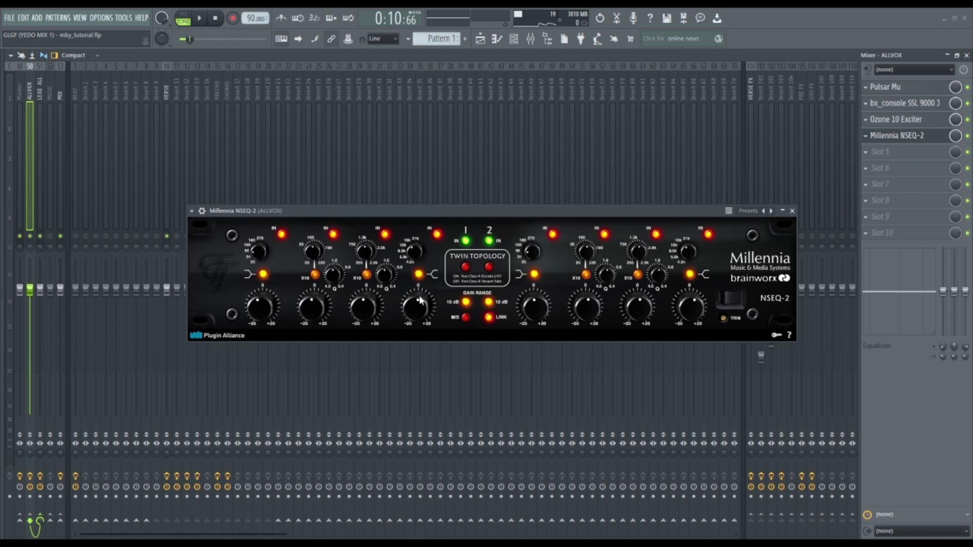
pyautogui.press('space')
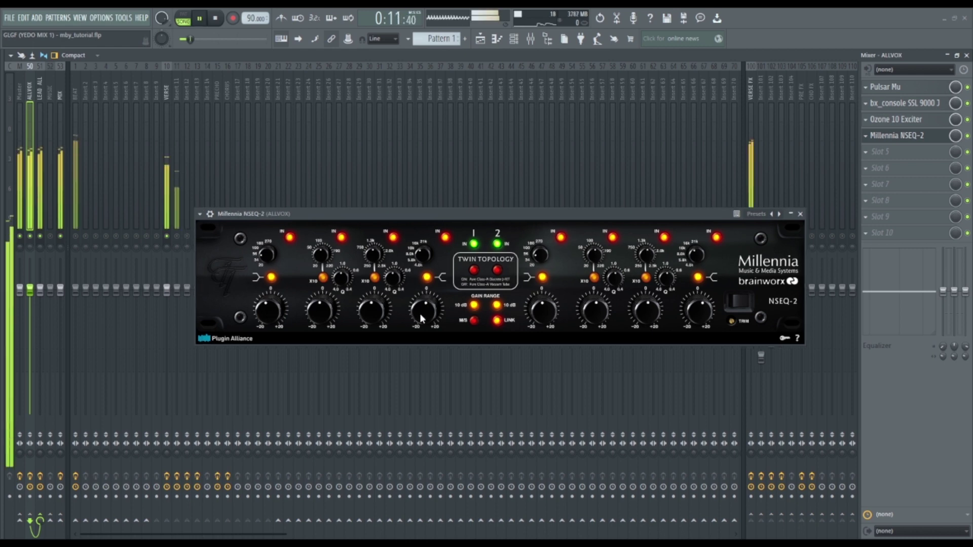
pyautogui.moveTo(423, 308)
pyautogui.mouseDown()
pyautogui.moveTo(430, 286)
pyautogui.moveTo(424, 315)
pyautogui.mouseUp()
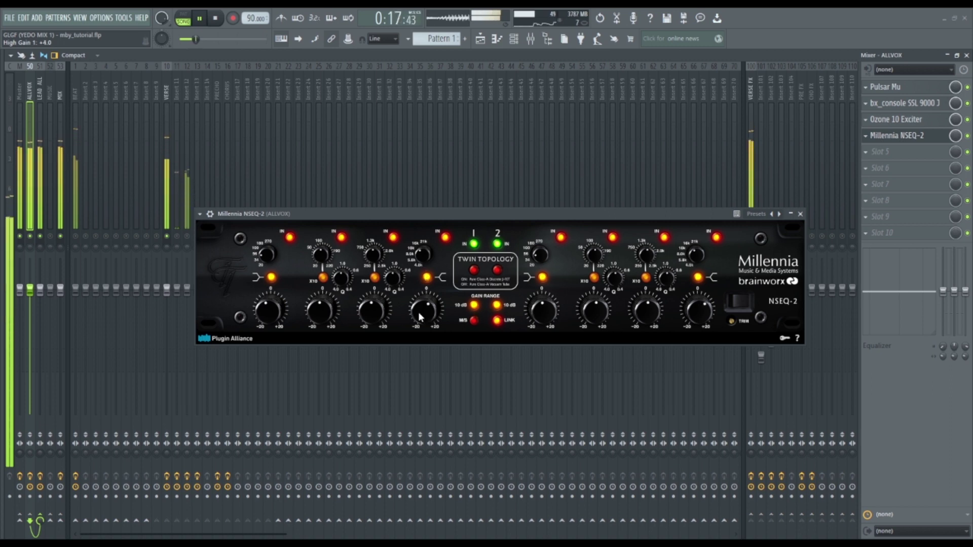
pyautogui.click(800, 214)
pyautogui.press('space')
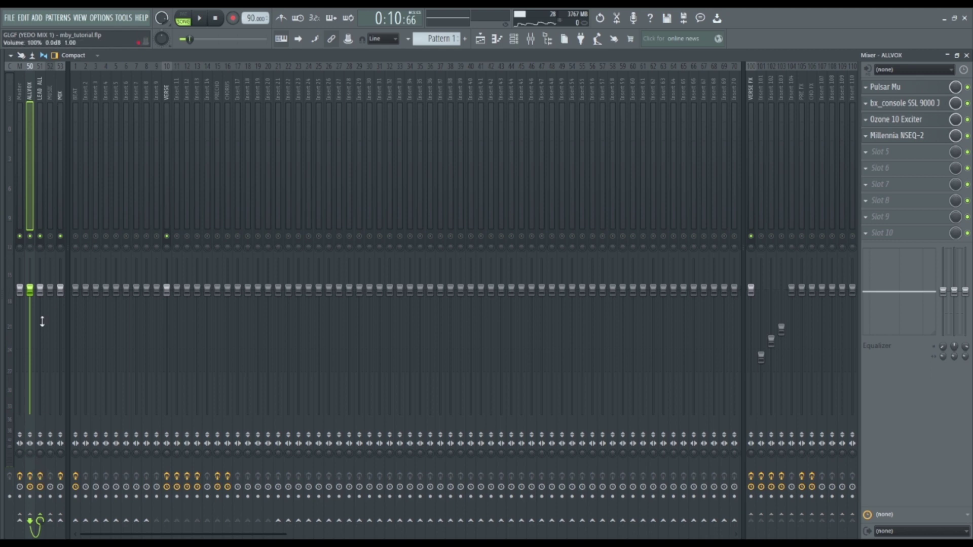
# Examine the two NLS Channel Stereo plugins on the LEAD ALL track.
pyautogui.click(40, 171)
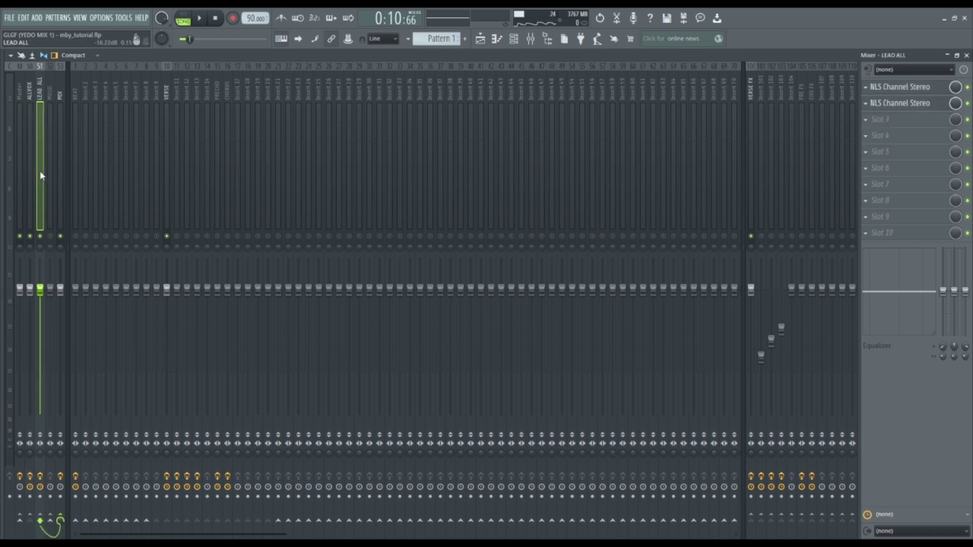
pyautogui.click(924, 88)
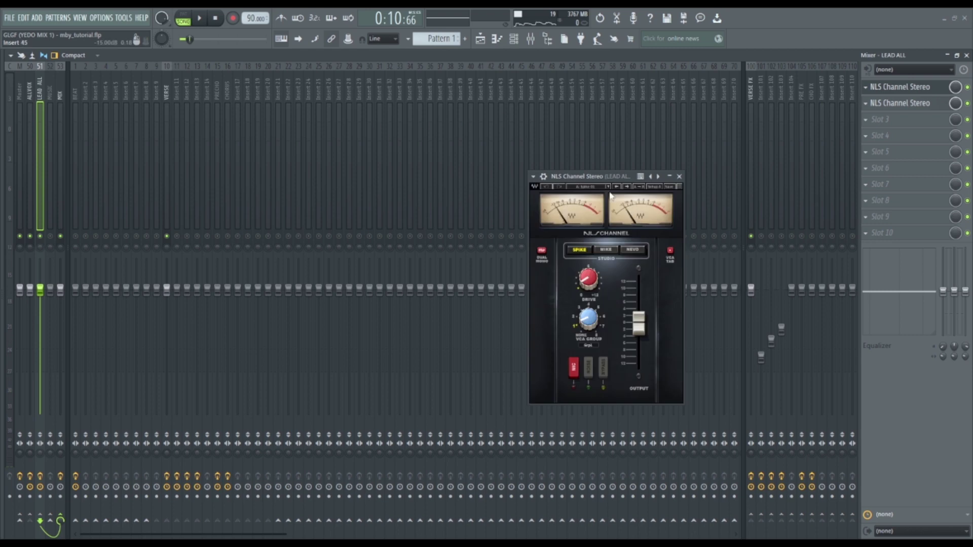
pyautogui.moveTo(596, 178); pyautogui.dragTo(499, 148)
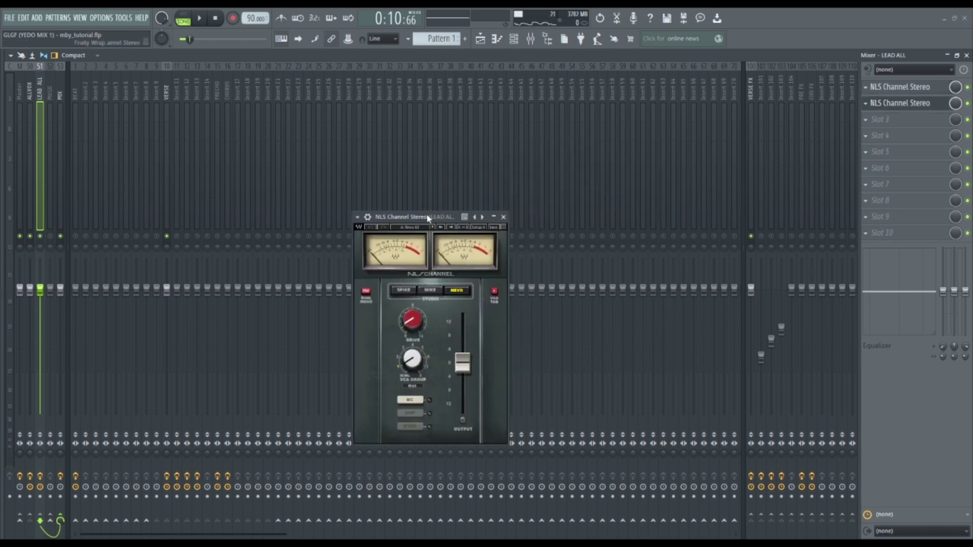
pyautogui.moveTo(427, 218); pyautogui.dragTo(510, 201)
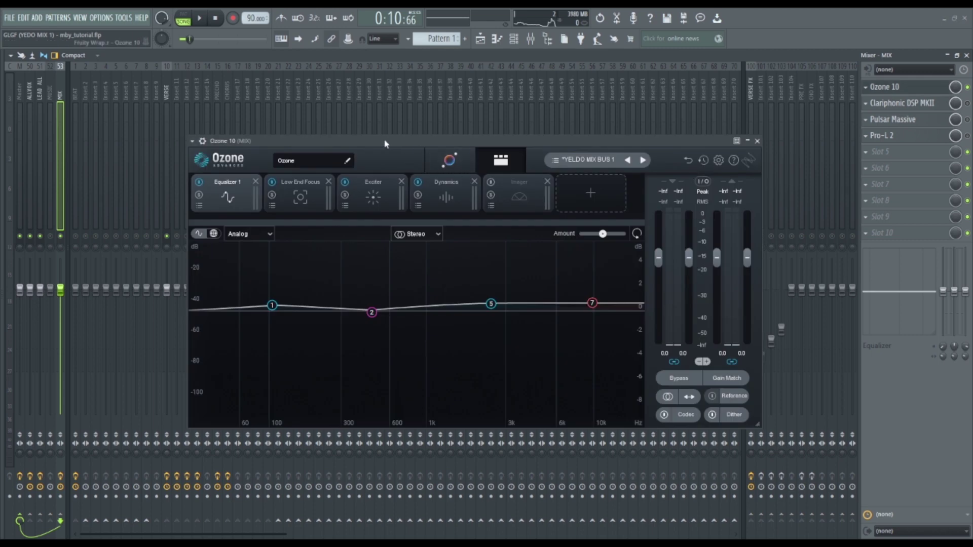
# Examine the Equalizer and Low End Focus modules of Ozone 10 on the MIX track.
pyautogui.moveTo(384, 144); pyautogui.dragTo(425, 136)
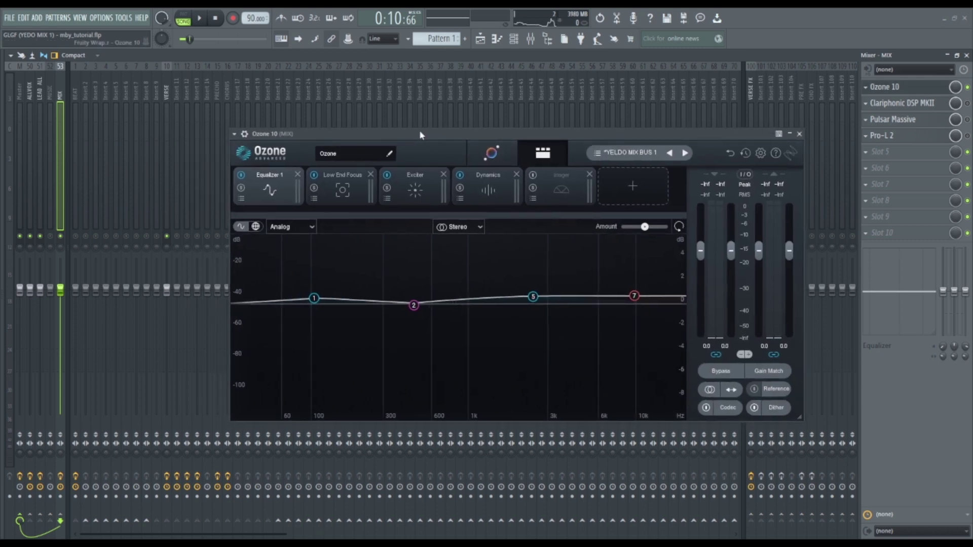
pyautogui.click(345, 190)
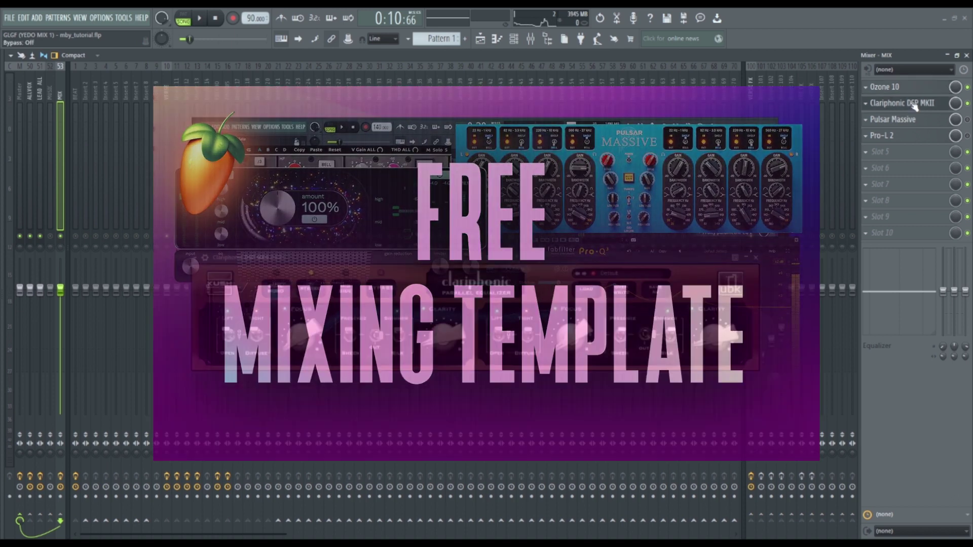
# Open the Clariphonic DSP MKII equalizer on the MIX track, audition it with playback and close it.
pyautogui.click(902, 103)
pyautogui.moveTo(421, 261); pyautogui.dragTo(459, 218)
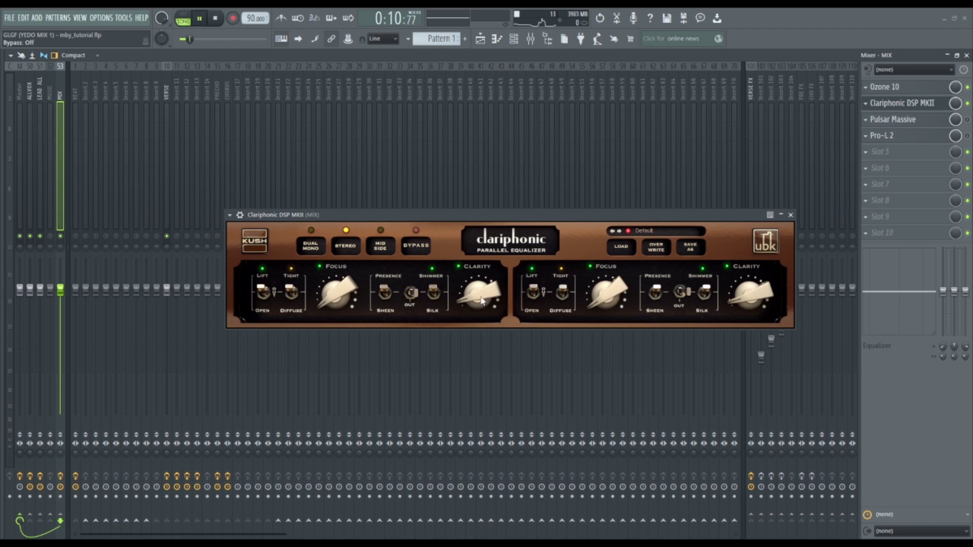
pyautogui.moveTo(480, 225); pyautogui.dragTo(452, 231)
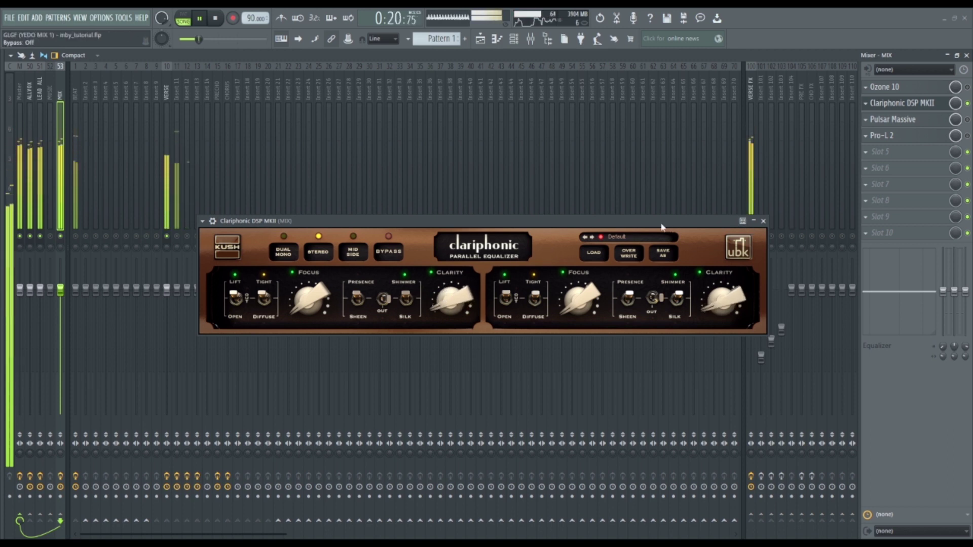
pyautogui.press('space')
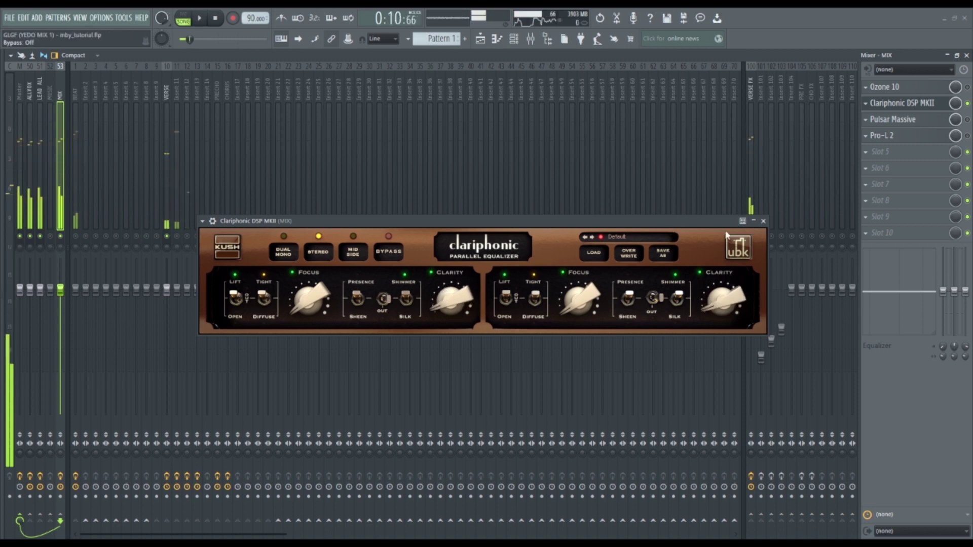
pyautogui.click(764, 222)
# Switch on Pulsar Massive on the MIX track to examine its settings, and open the Pro-L 2 limiter.
pyautogui.click(968, 121)
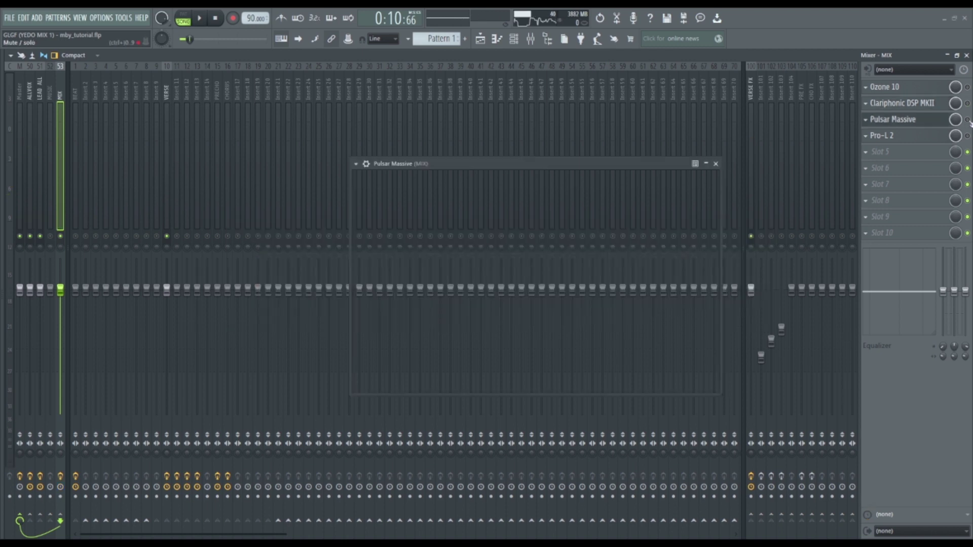
pyautogui.moveTo(612, 166); pyautogui.dragTo(598, 197)
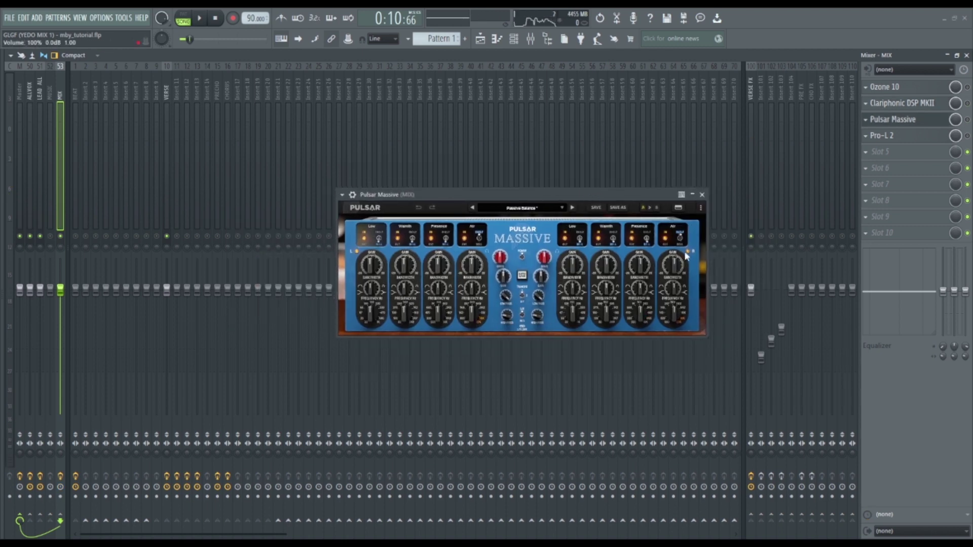
pyautogui.click(936, 141)
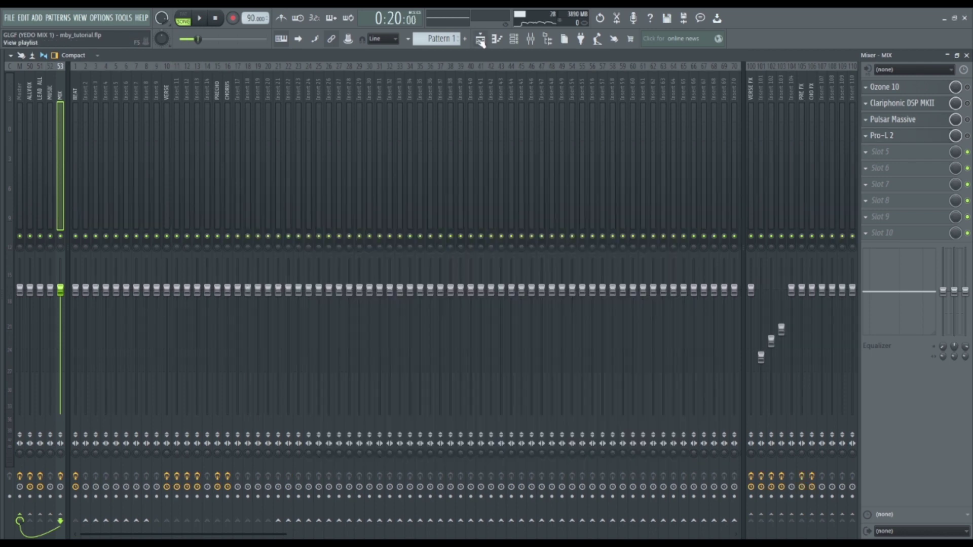
# Show the playlist and look through the verse, prechorus and chorus vocal clips.
pyautogui.press('F5')
pyautogui.scroll(-8, 396, 289)
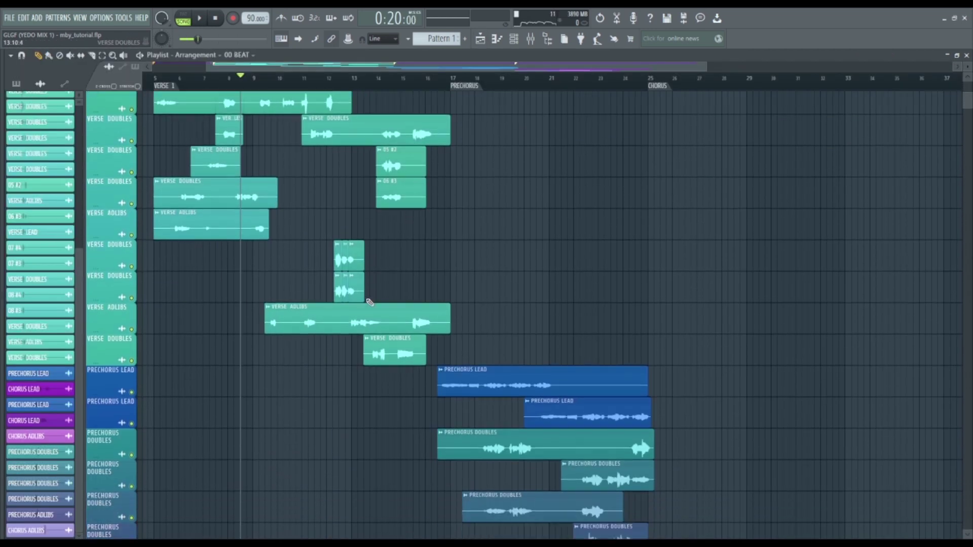
pyautogui.scroll(-2, 563, 268)
pyautogui.scroll(8, 274, 271)
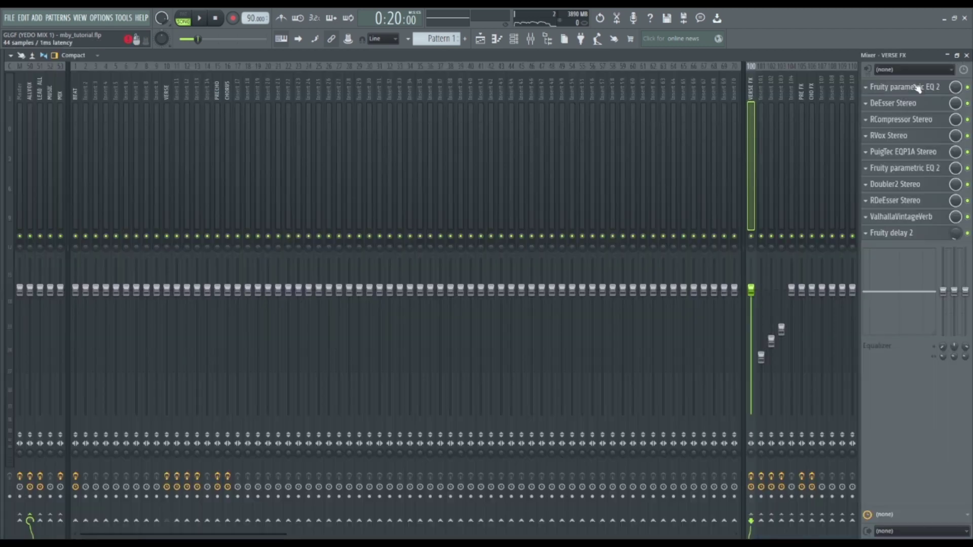
# Open the first Fruity parametric EQ 2 on the VERSE FX track to examine its curve.
pyautogui.click(905, 87)
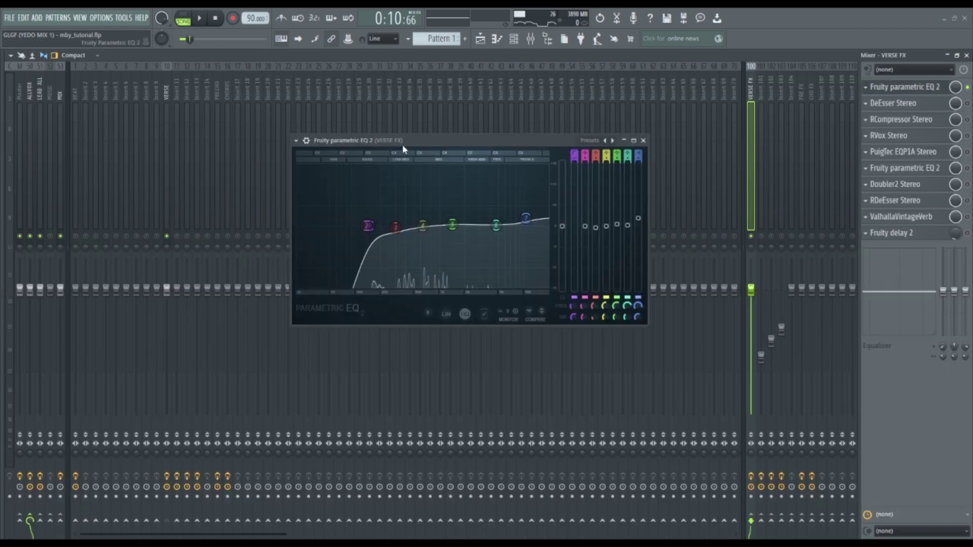
pyautogui.moveTo(403, 145); pyautogui.dragTo(430, 166)
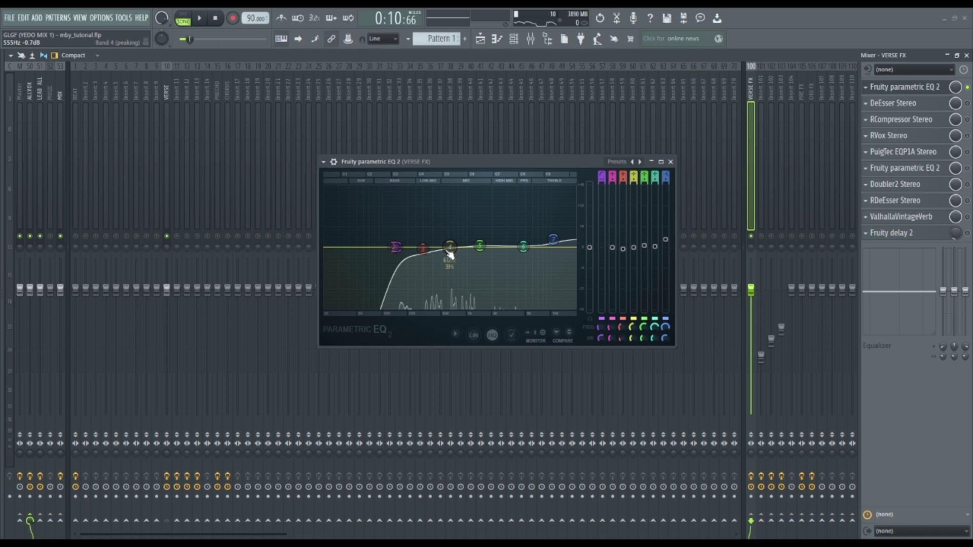
# Audition the first Fruity parametric EQ 2 on the VERSE FX track with playback and close it.
pyautogui.press('space')
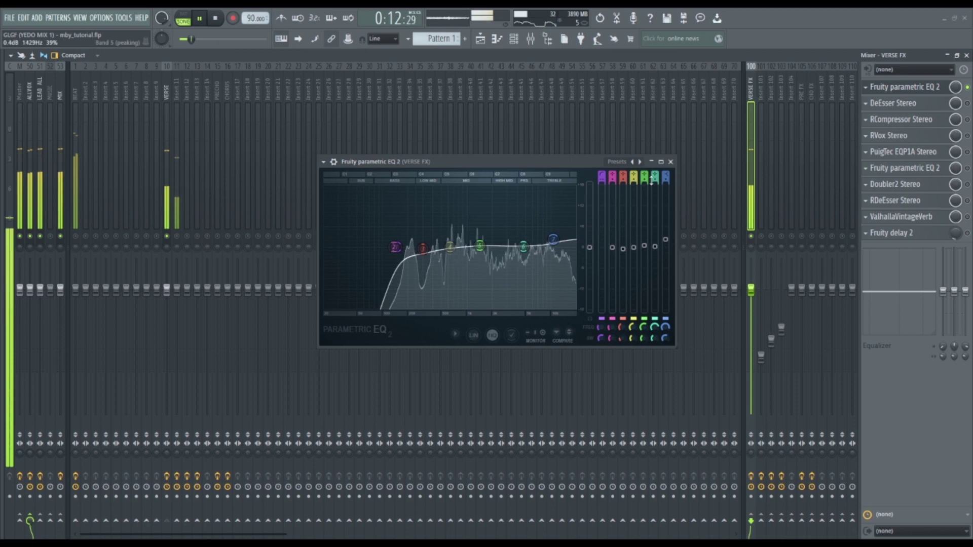
pyautogui.press('space')
pyautogui.click(670, 162)
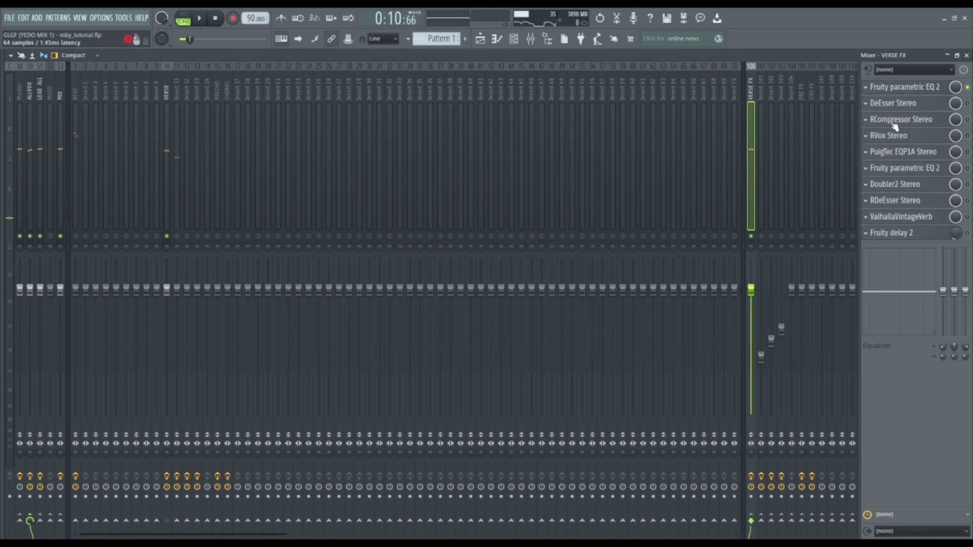
# Switch on the DeEsser on the VERSE FX track, examine its threshold setting and close it.
pyautogui.click(893, 103)
pyautogui.moveTo(539, 190); pyautogui.dragTo(519, 189)
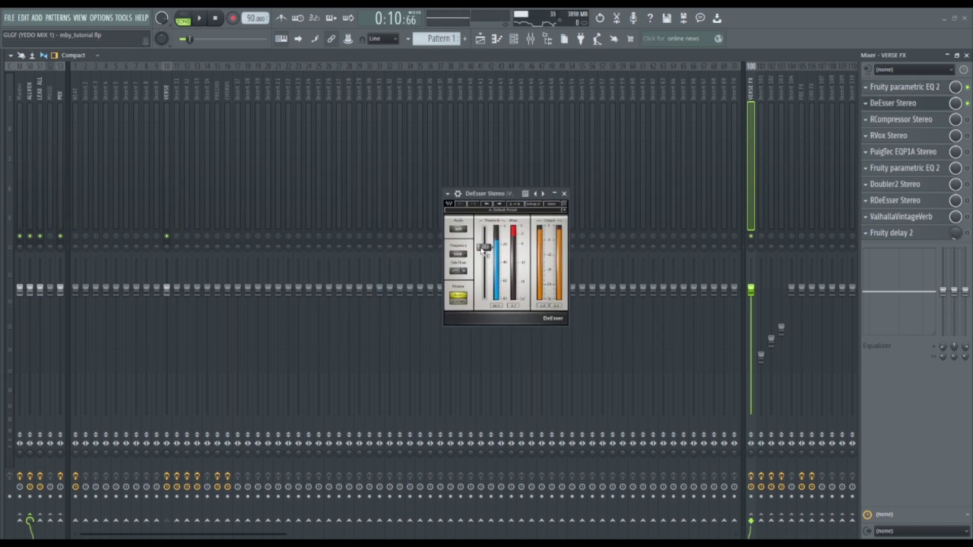
pyautogui.click(564, 194)
# Switch on the RCompressor on the VERSE FX track, audition its compression with playback and close it.
pyautogui.click(901, 119)
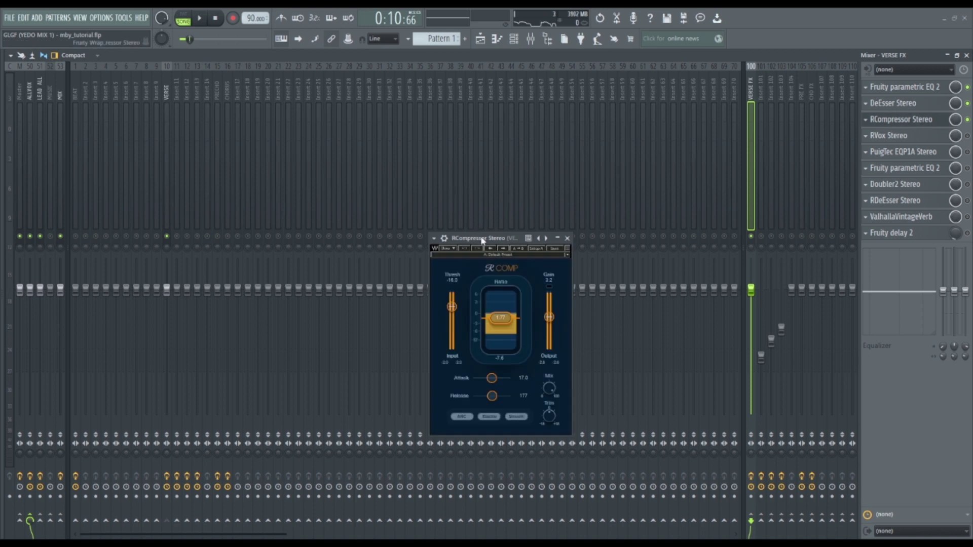
pyautogui.moveTo(481, 239); pyautogui.dragTo(493, 177)
pyautogui.press('space')
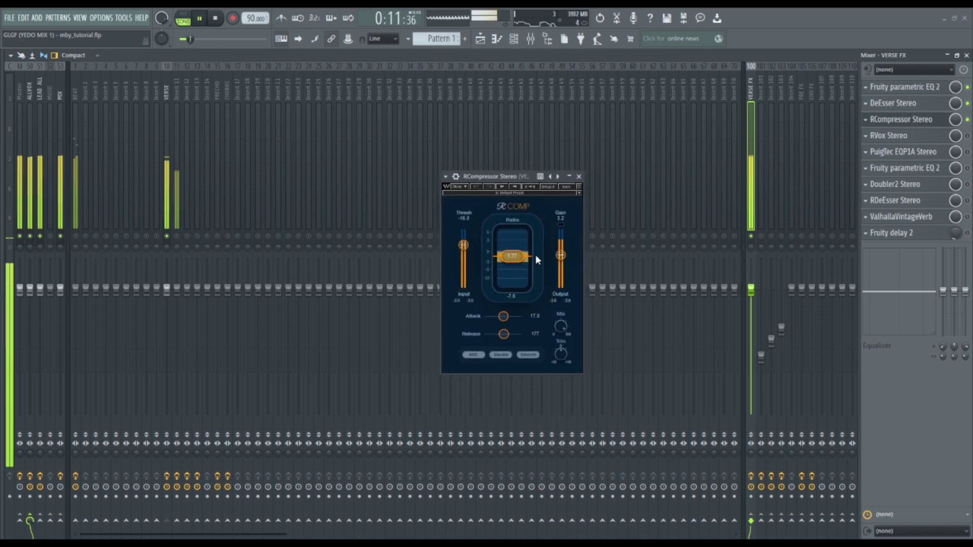
pyautogui.press('space')
pyautogui.click(580, 177)
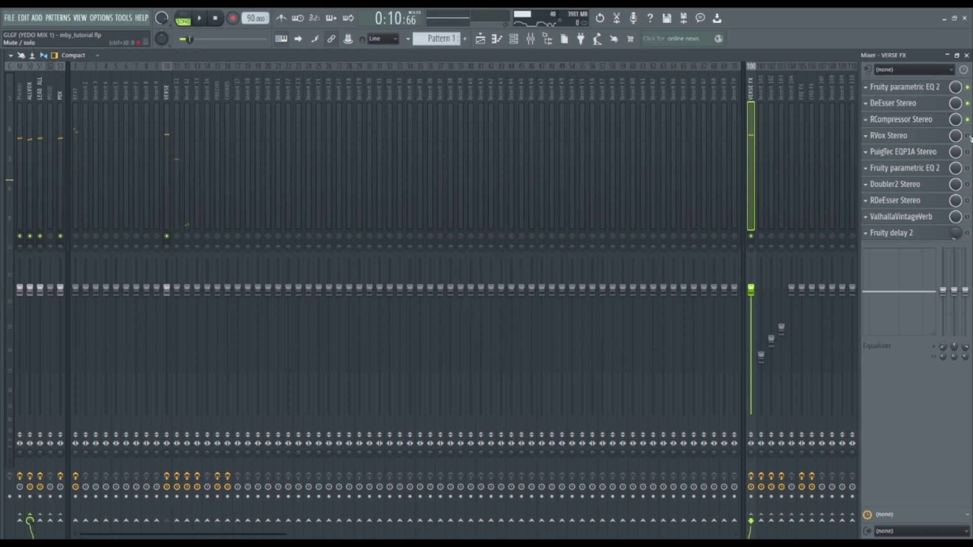
# Switch on RVox on the VERSE FX track, audition it with playback and close it.
pyautogui.click(905, 142)
pyautogui.moveTo(553, 240); pyautogui.dragTo(467, 221)
pyautogui.press('space')
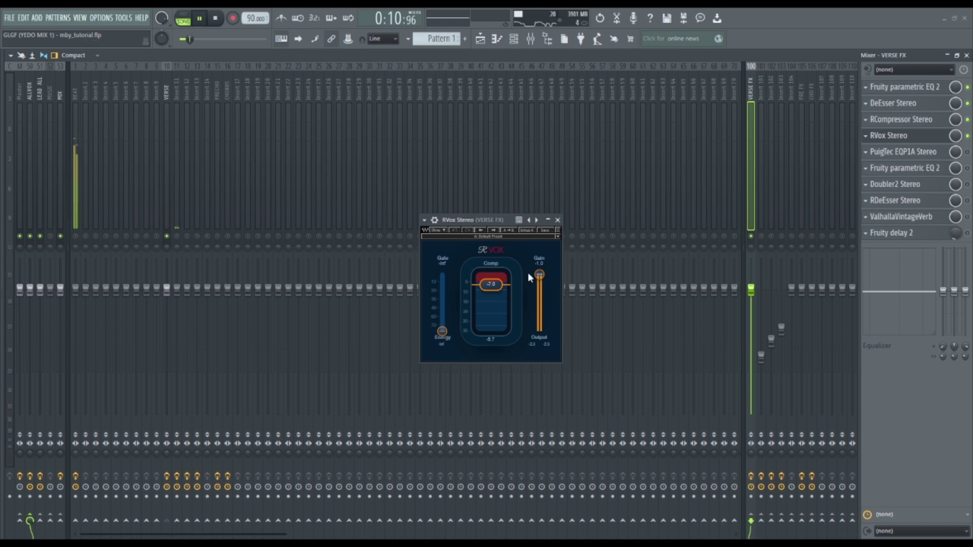
pyautogui.click(557, 220)
pyautogui.press('space')
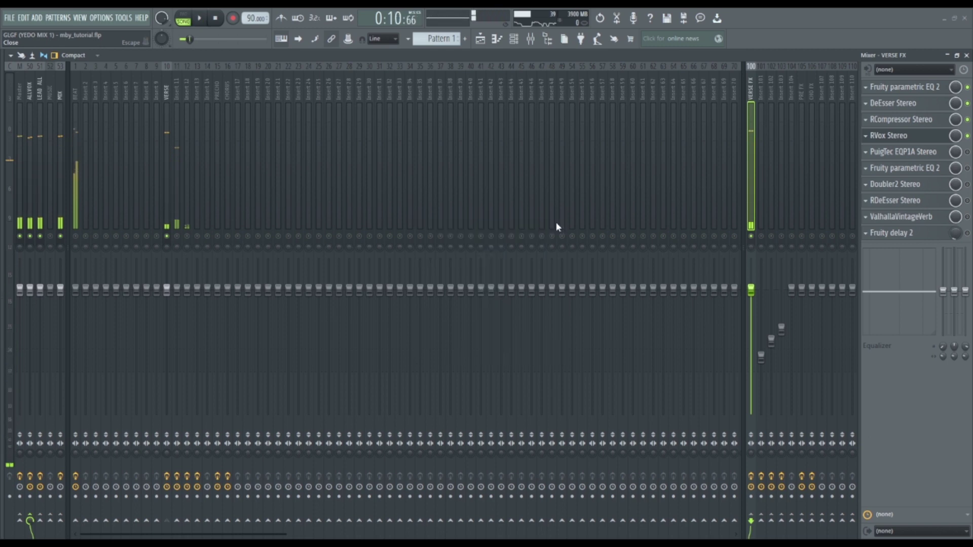
# Switch on the PuigTec EQP1A on the VERSE FX track, adjust its high-frequency boost to 6.2 during playback and close it.
pyautogui.click(932, 152)
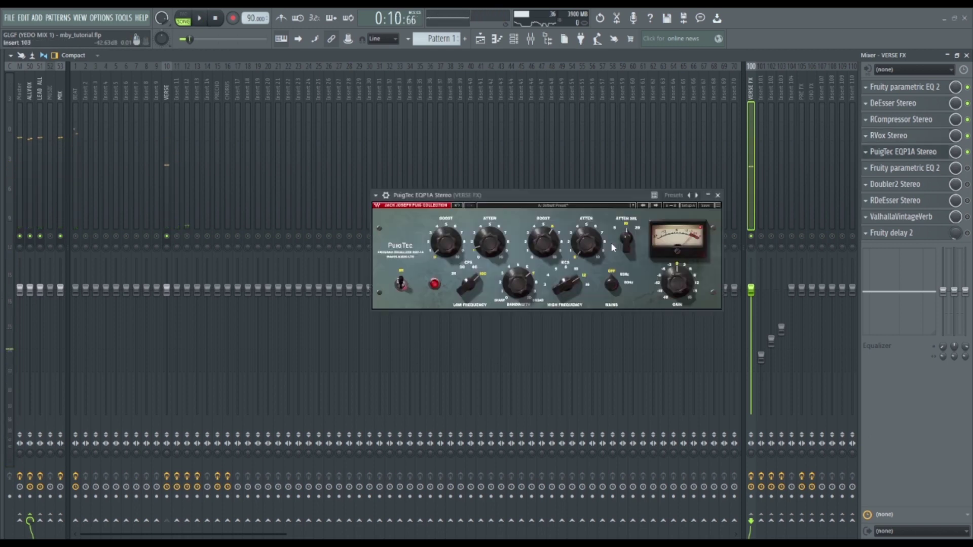
pyautogui.moveTo(537, 197); pyautogui.dragTo(517, 197)
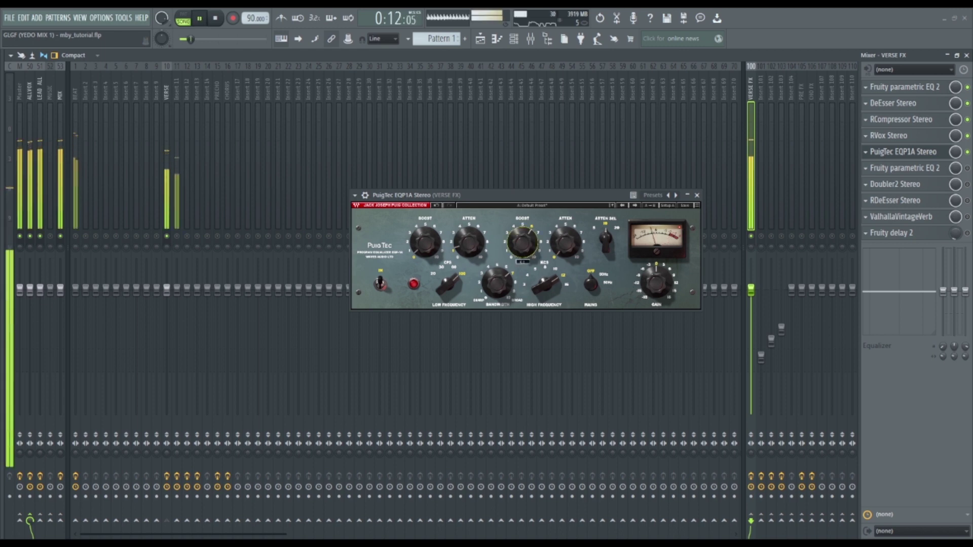
pyautogui.moveTo(523, 242); pyautogui.dragTo(523, 258)
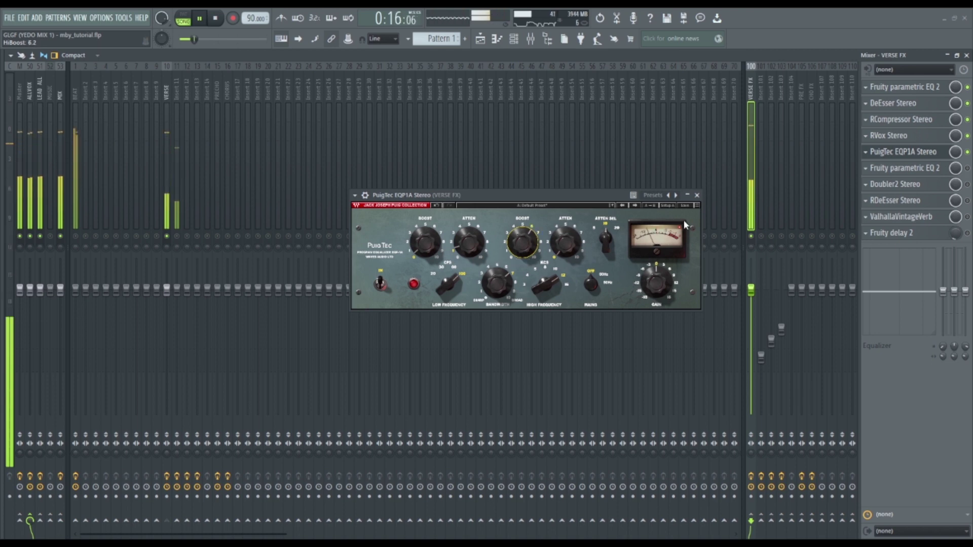
pyautogui.press('space')
pyautogui.click(697, 195)
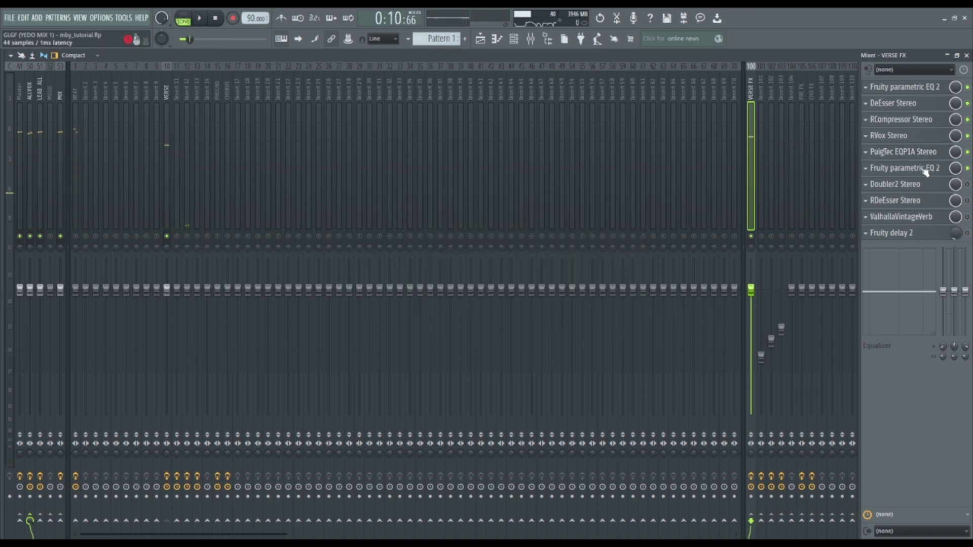
# Switch on the second Fruity parametric EQ 2 on VERSE FX, set its band 1 high pass to 104 Hz during playback and close it.
pyautogui.click(925, 172)
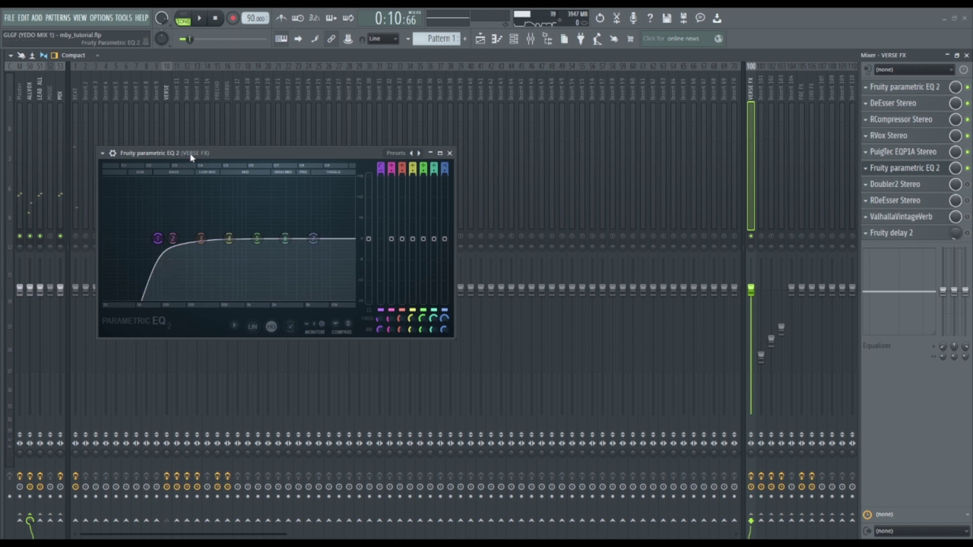
pyautogui.moveTo(192, 158); pyautogui.dragTo(451, 169)
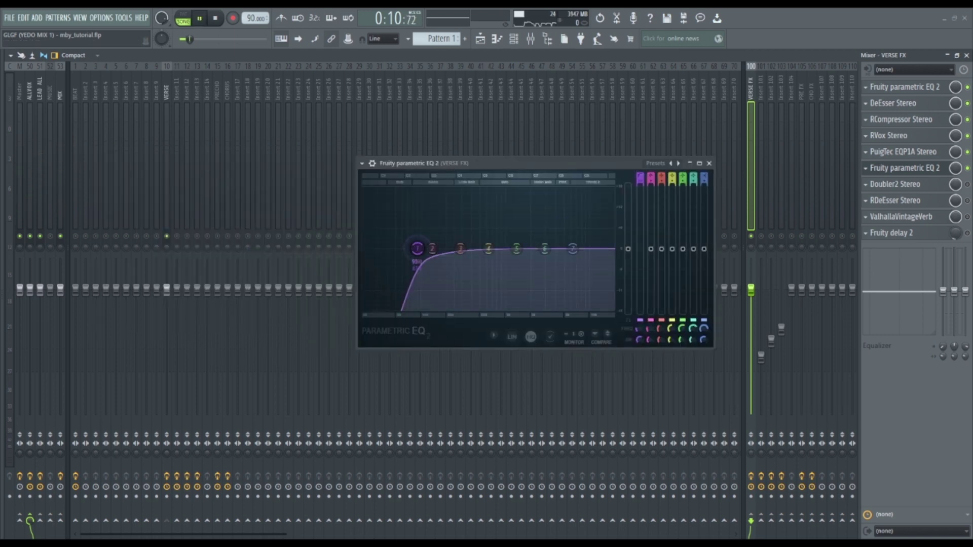
pyautogui.moveTo(419, 249); pyautogui.dragTo(421, 249)
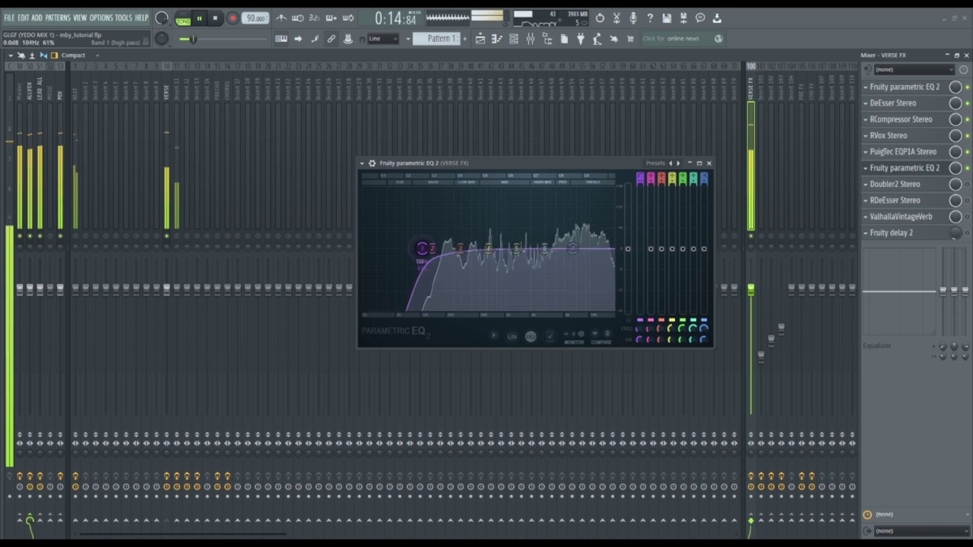
pyautogui.click(709, 163)
pyautogui.press('space')
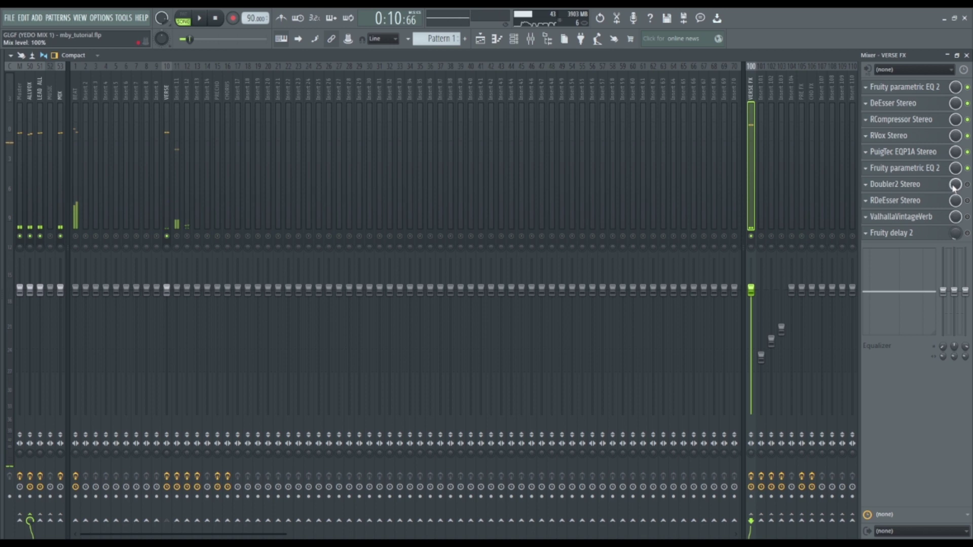
# Switch on Doubler2 on the VERSE FX track, adjust the voice positions in its stereo display during playback and close it.
pyautogui.click(922, 188)
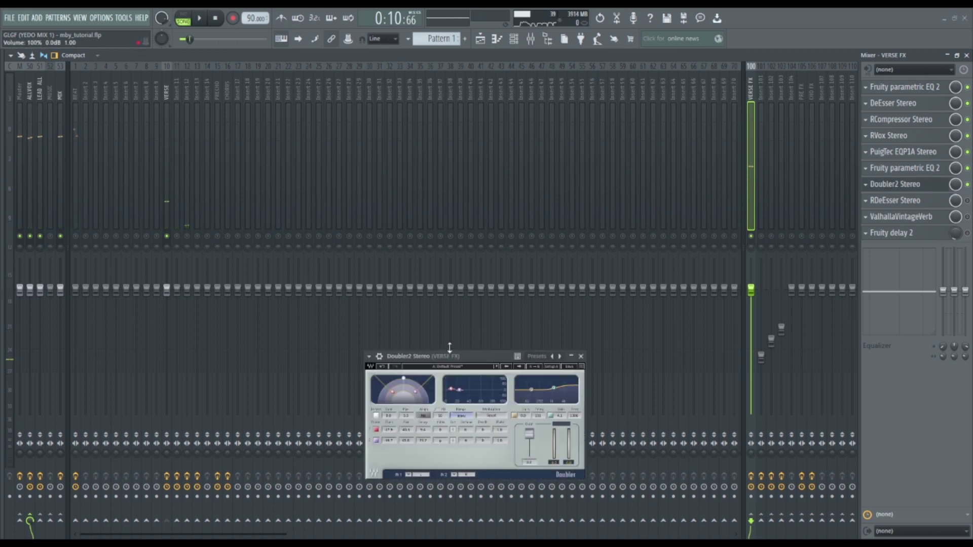
pyautogui.moveTo(448, 357); pyautogui.dragTo(469, 266)
pyautogui.press('space')
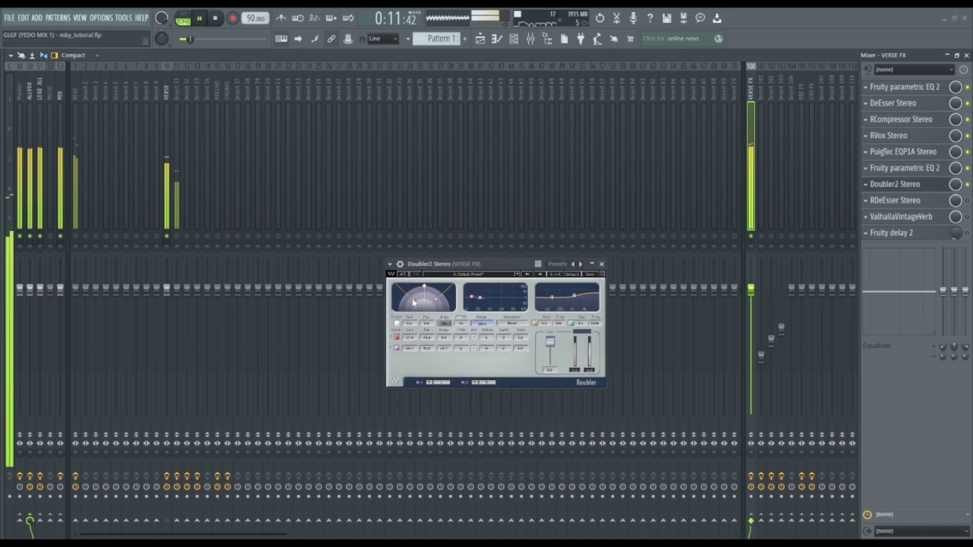
pyautogui.moveTo(406, 296); pyautogui.dragTo(448, 303)
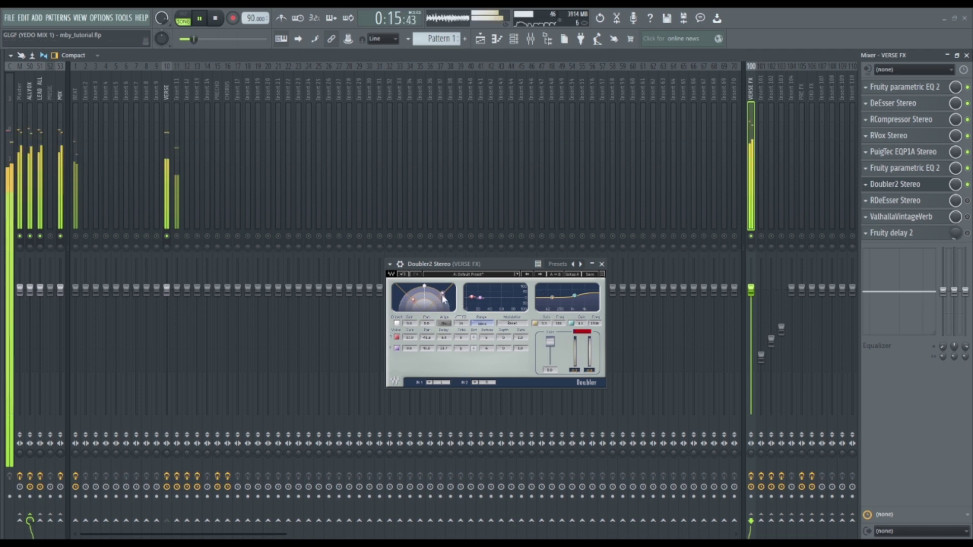
pyautogui.click(602, 264)
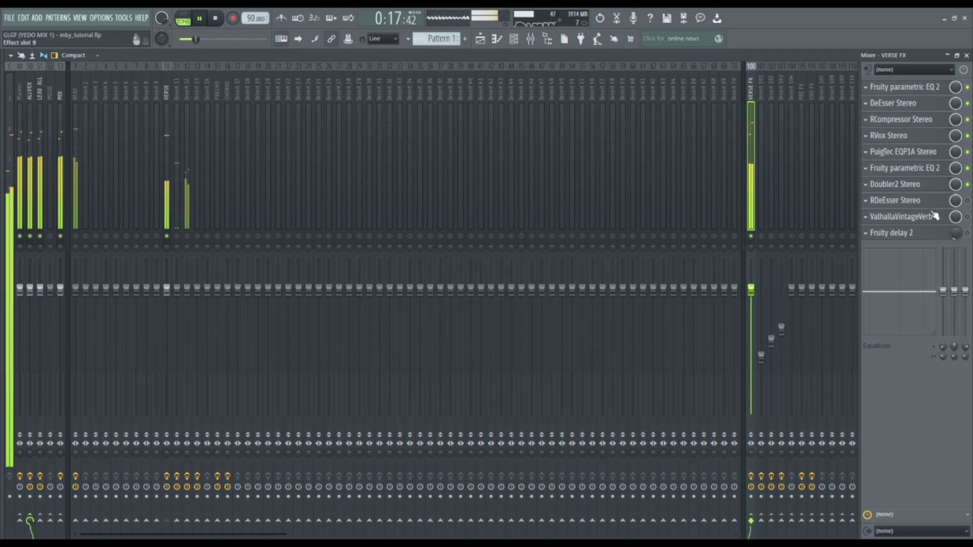
pyautogui.press('space')
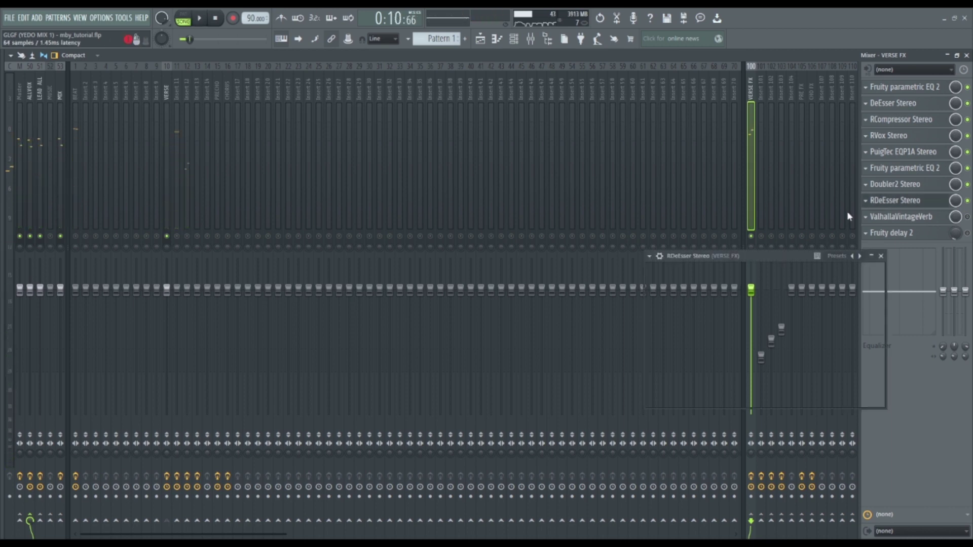
# Switch on the RDeEsser on the VERSE FX track, examine its attenuation curve and close it.
pyautogui.click(922, 201)
pyautogui.moveTo(748, 255); pyautogui.dragTo(503, 211)
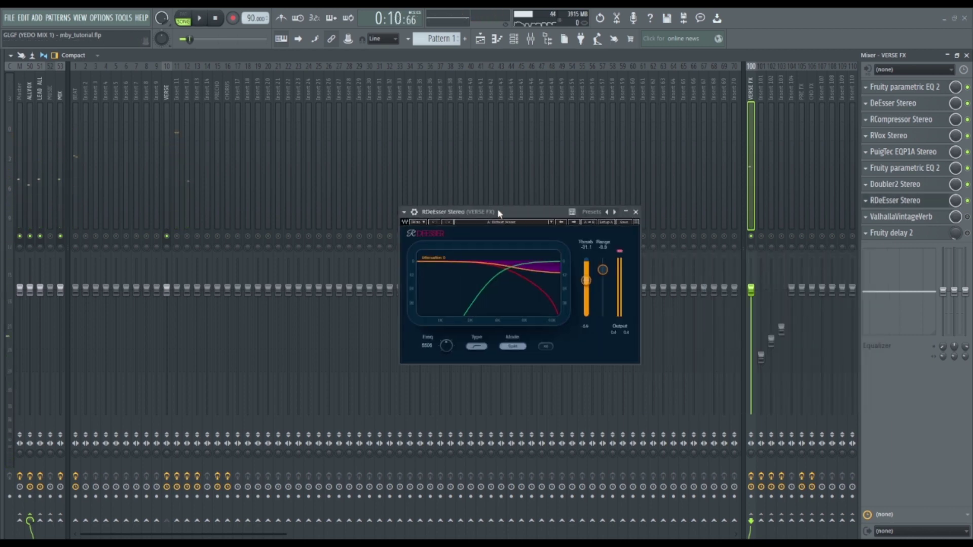
pyautogui.click(637, 213)
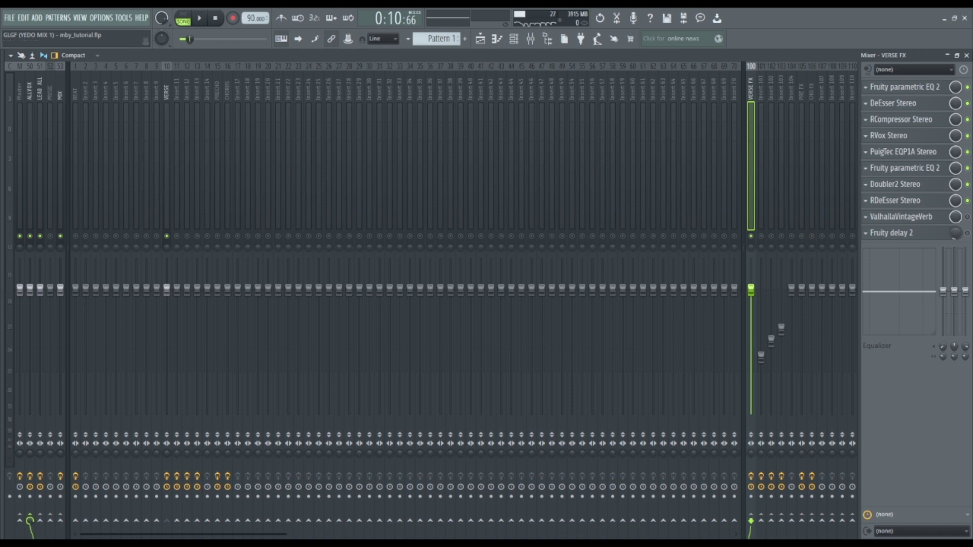
# Switch on ValhallaVintageVerb on the VERSE FX track, audition its Smooth Plate reverb with playback and close it.
pyautogui.click(902, 217)
pyautogui.moveTo(585, 215); pyautogui.dragTo(511, 143)
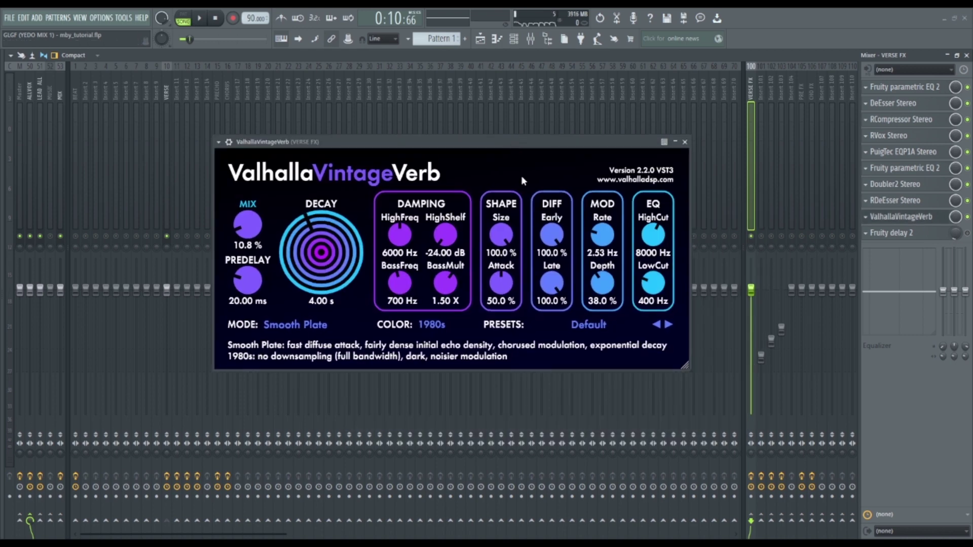
pyautogui.press('space')
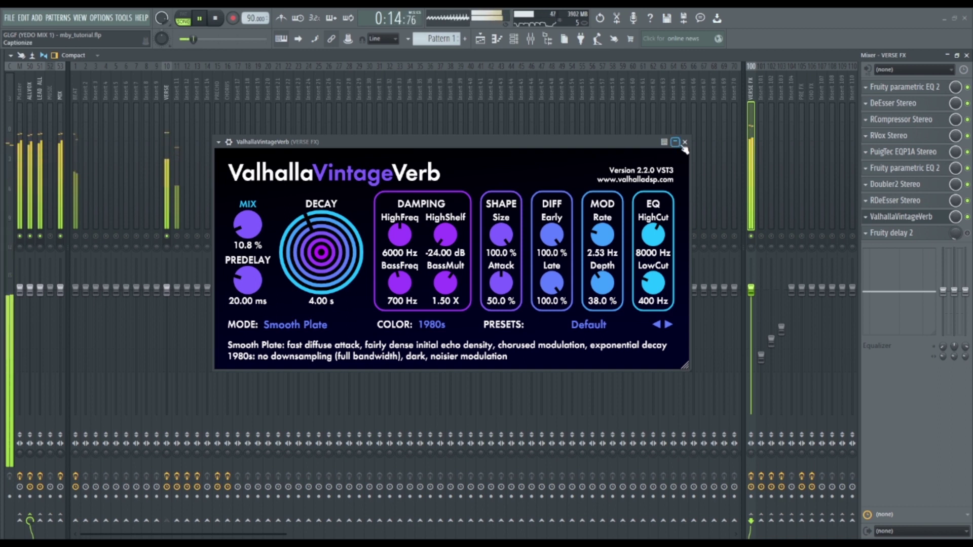
pyautogui.press('space')
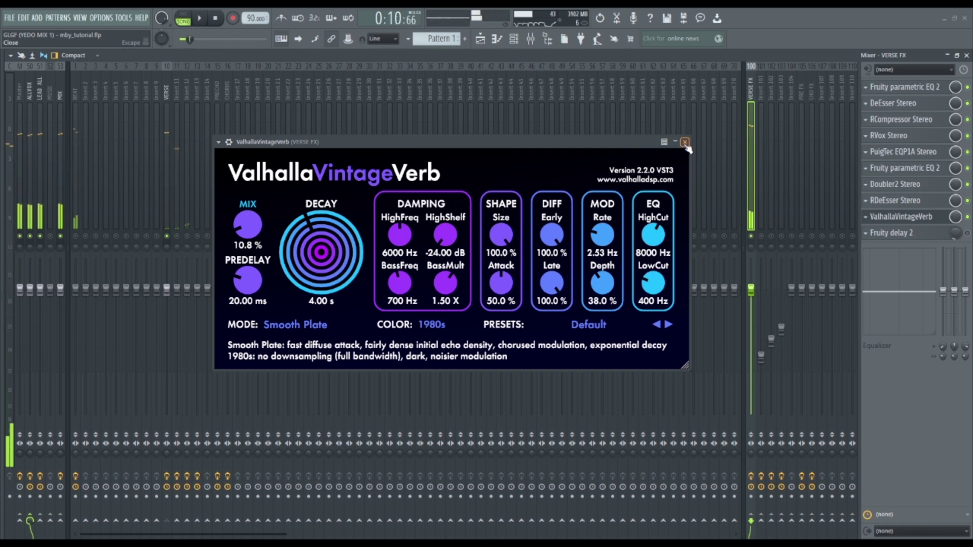
pyautogui.click(685, 142)
# Switch on Fruity delay 2 on the VERSE FX track, audition it at a 9% mix level and close it.
pyautogui.click(928, 234)
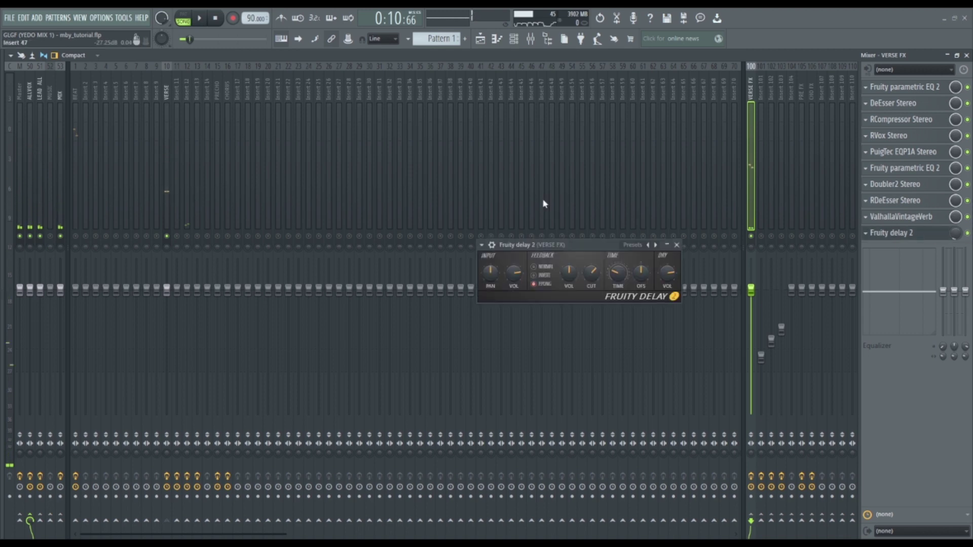
pyautogui.moveTo(560, 245); pyautogui.dragTo(442, 186)
pyautogui.press('space')
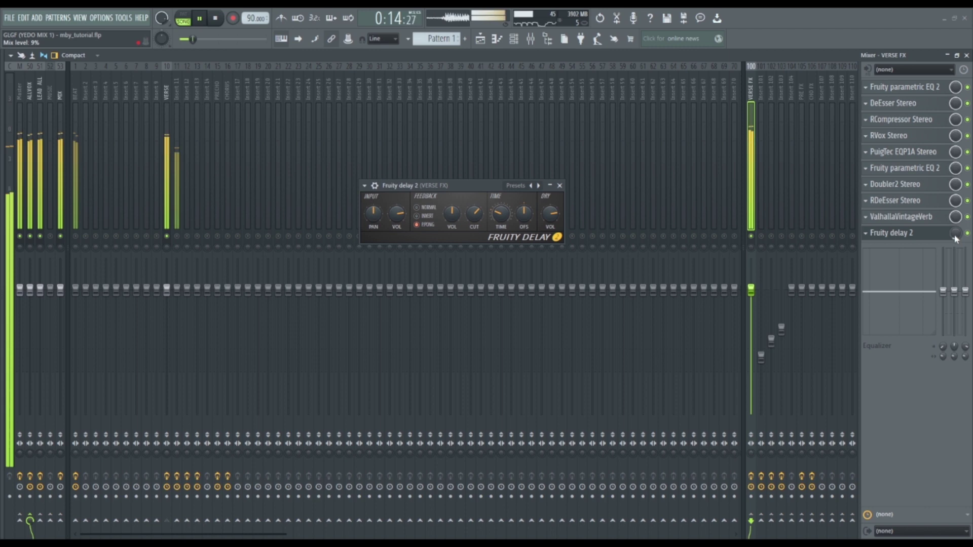
pyautogui.moveTo(955, 236)
pyautogui.mouseDown()
pyautogui.moveTo(954, 228)
pyautogui.moveTo(954, 237)
pyautogui.mouseUp()
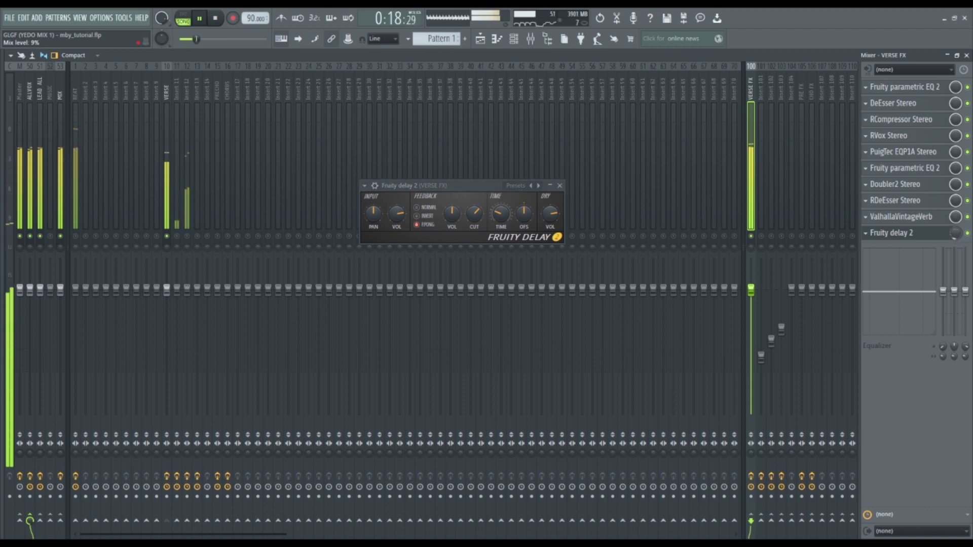
pyautogui.click(560, 185)
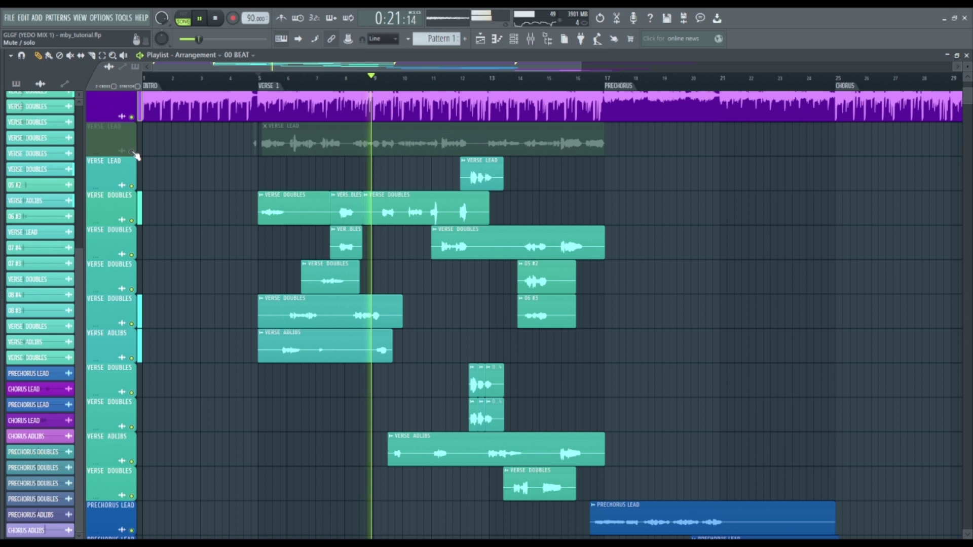
# Mute the beat track in the playlist, unmute the main VERSE LEAD track and play the vocals.
pyautogui.press('space')
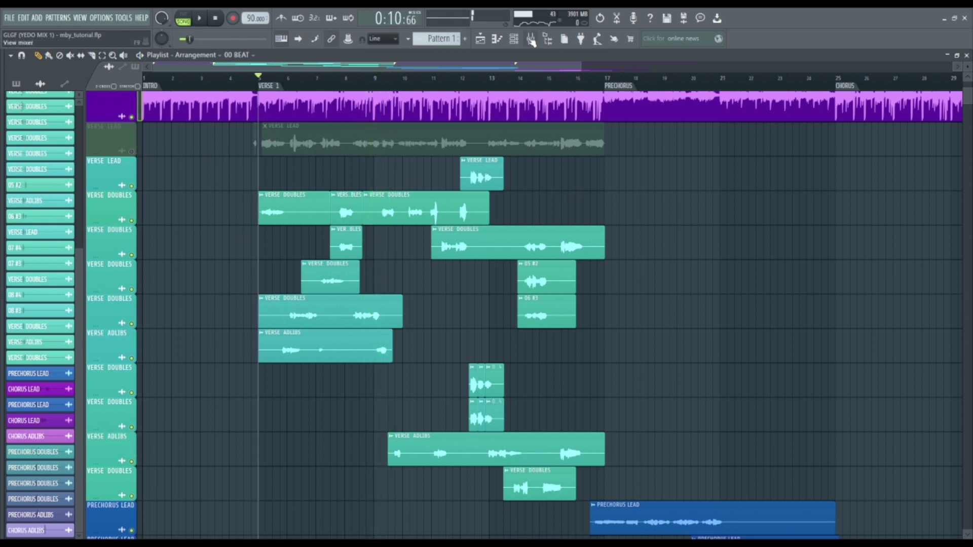
pyautogui.click(132, 117)
pyautogui.click(132, 151)
pyautogui.press('space')
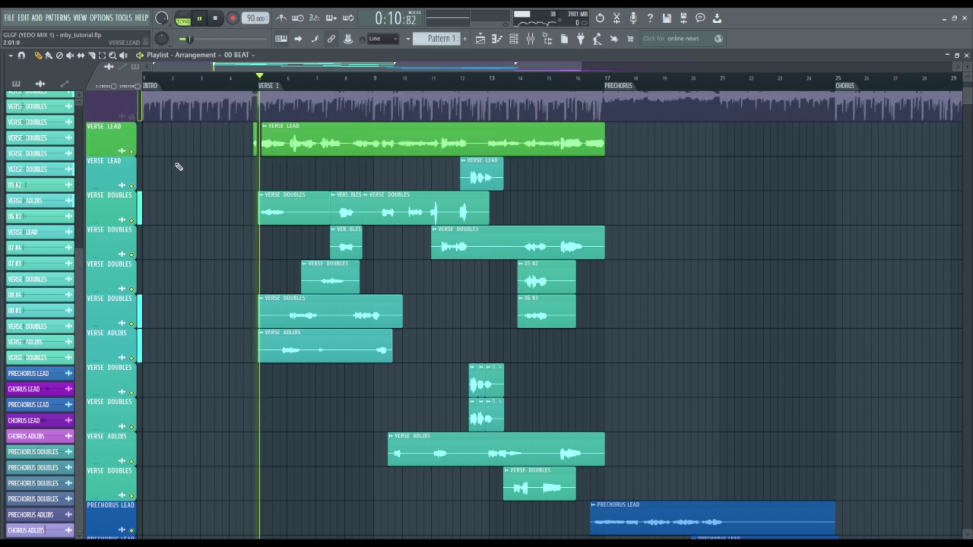
# Return to the mixer, stop playback and examine the Doubler2 settings on Insert 101.
pyautogui.press('F9')
pyautogui.press('space')
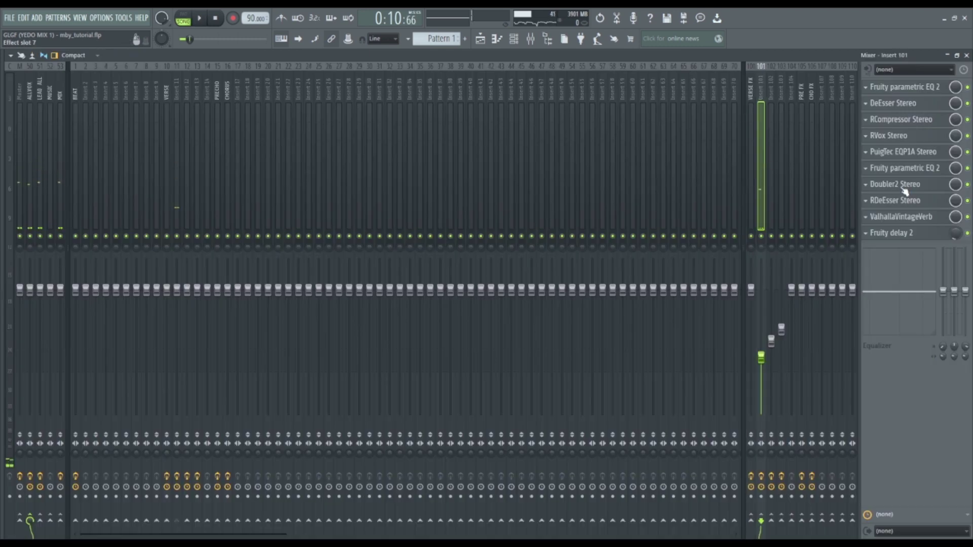
pyautogui.click(905, 189)
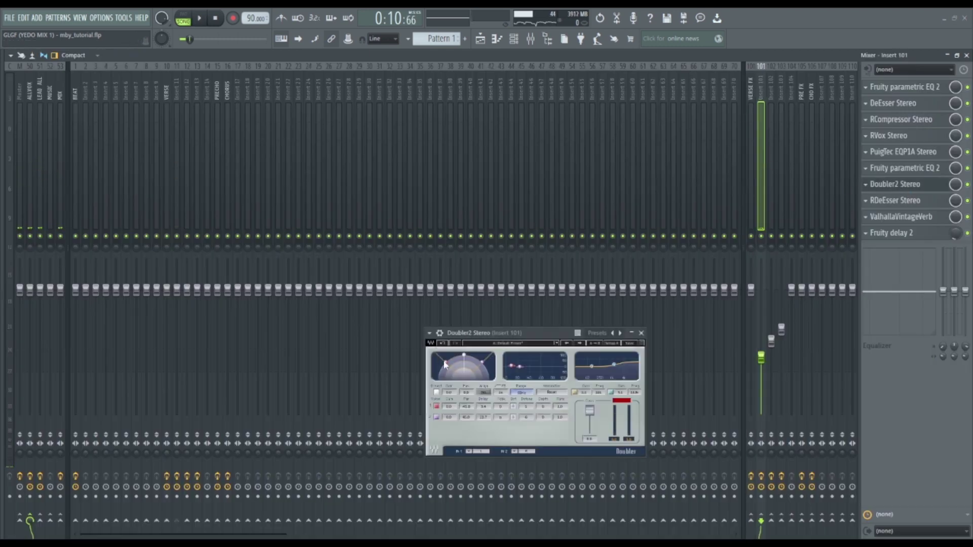
pyautogui.click(641, 333)
# Solo the VERSE ADLIBS playlist track whose clip starts at the VERSE 1 marker.
pyautogui.press('F5')
pyautogui.rightClick(135, 360)
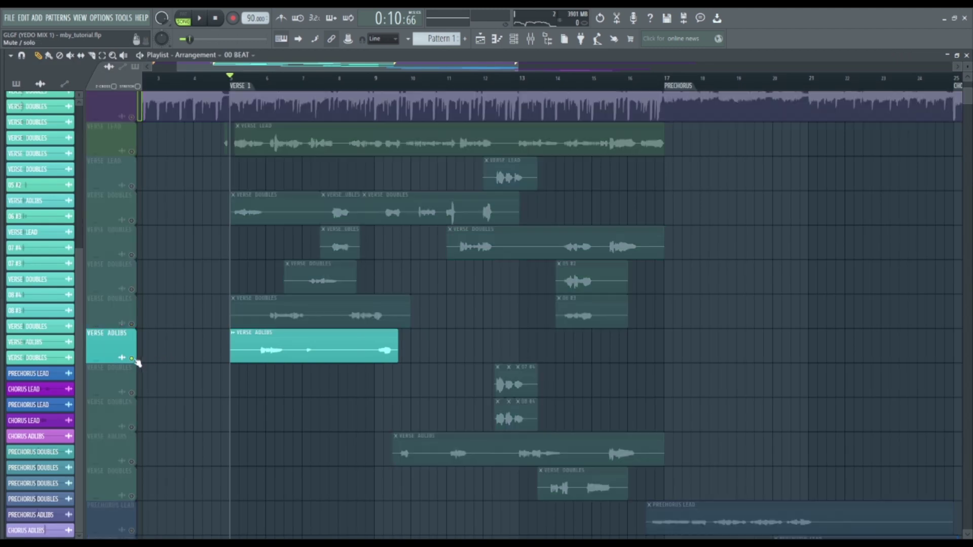
# Audition the soloed verse adlibs from the VERSE 1 marker and examine the MetaFlanger Stereo settings on Insert 12.
pyautogui.click(257, 83)
pyautogui.press('space')
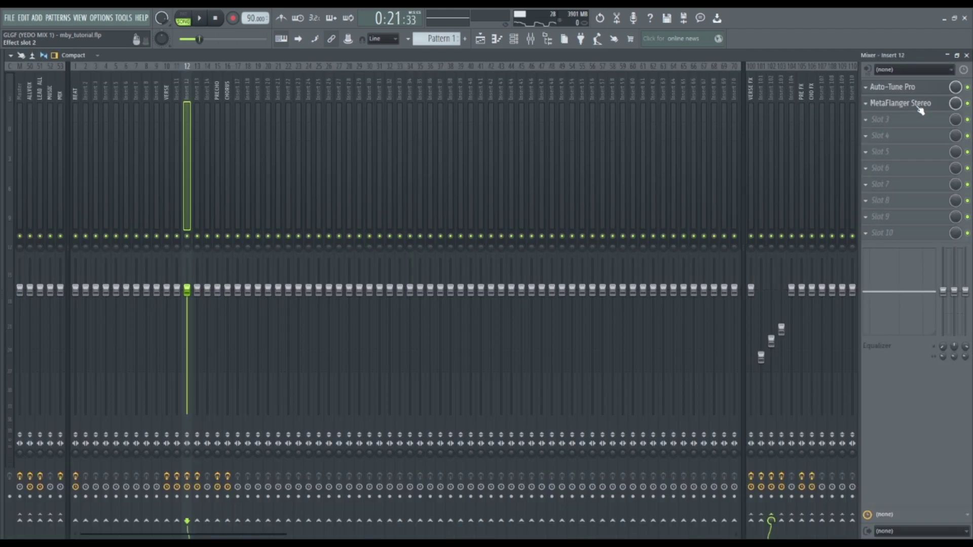
pyautogui.moveTo(518, 374); pyautogui.dragTo(500, 240)
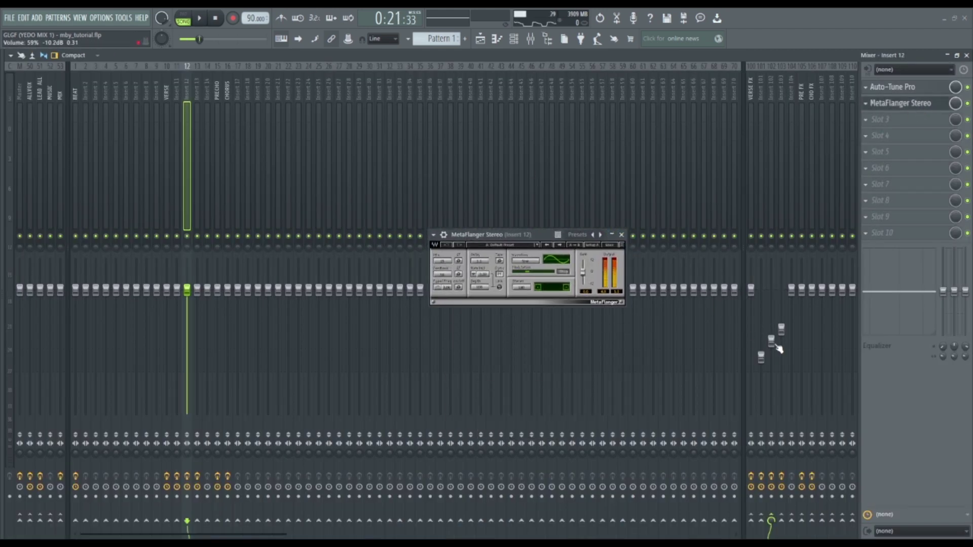
pyautogui.press('F5')
pyautogui.press('space')
pyautogui.click(254, 90)
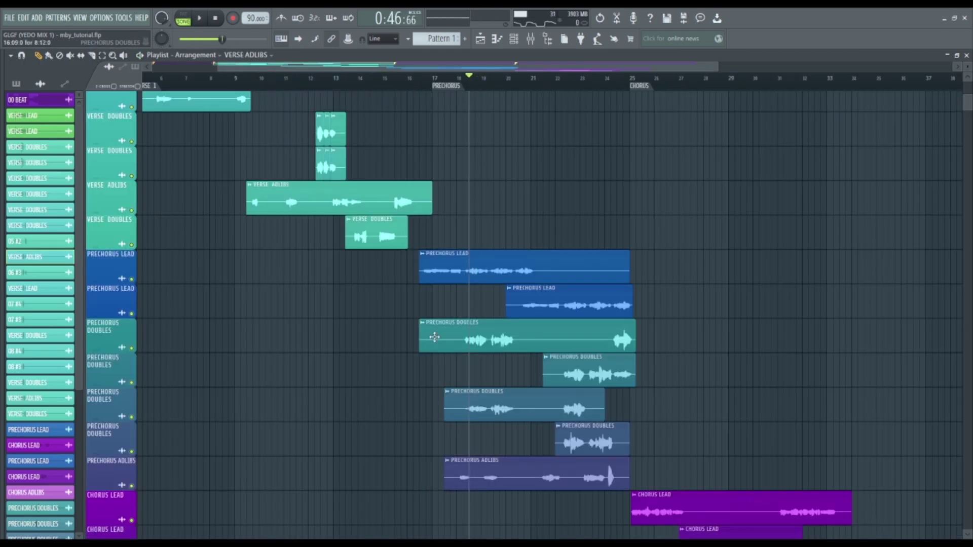
# Solo the upper PRECHORUS LEAD track at the PRECHORUS marker and unmute the second lead and the prechorus doubles tracks.
pyautogui.moveTo(400, 319); pyautogui.dragTo(653, 409)
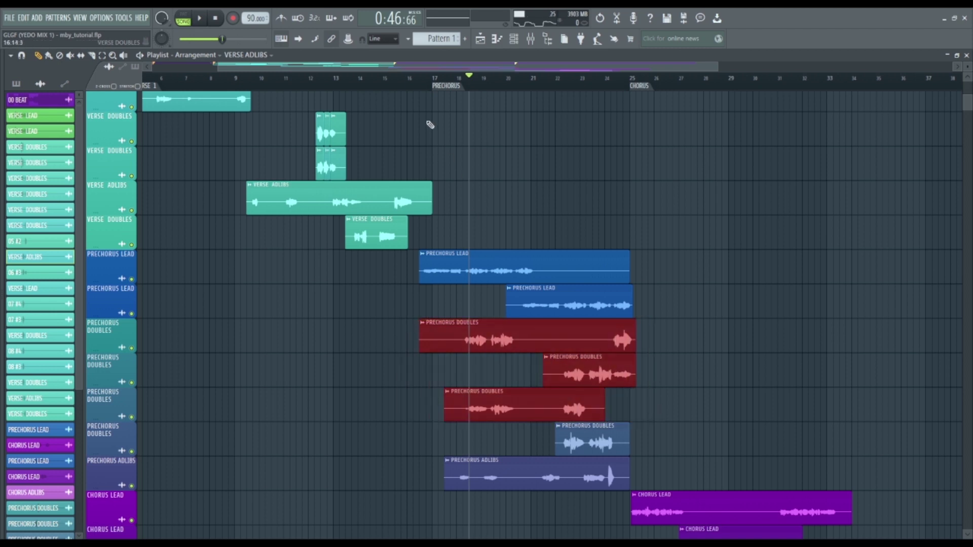
pyautogui.click(446, 86)
pyautogui.keyDown('ctrl'); pyautogui.click(131, 278); pyautogui.keyUp('ctrl')
pyautogui.click(131, 313)
pyautogui.click(131, 348)
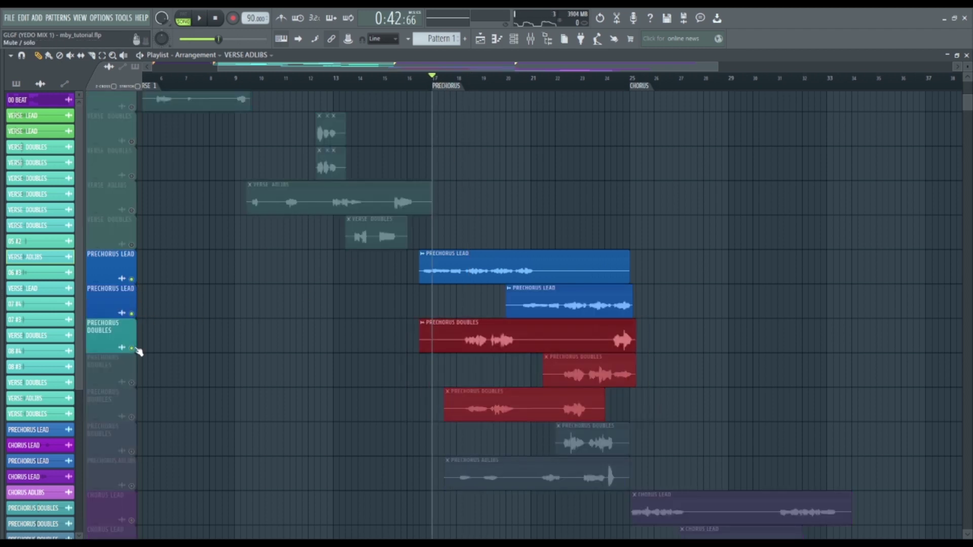
pyautogui.click(131, 418)
# Examine the SSLChannel Stereo plugin in the effect chain of mixer track Insert 13.
pyautogui.press('F9')
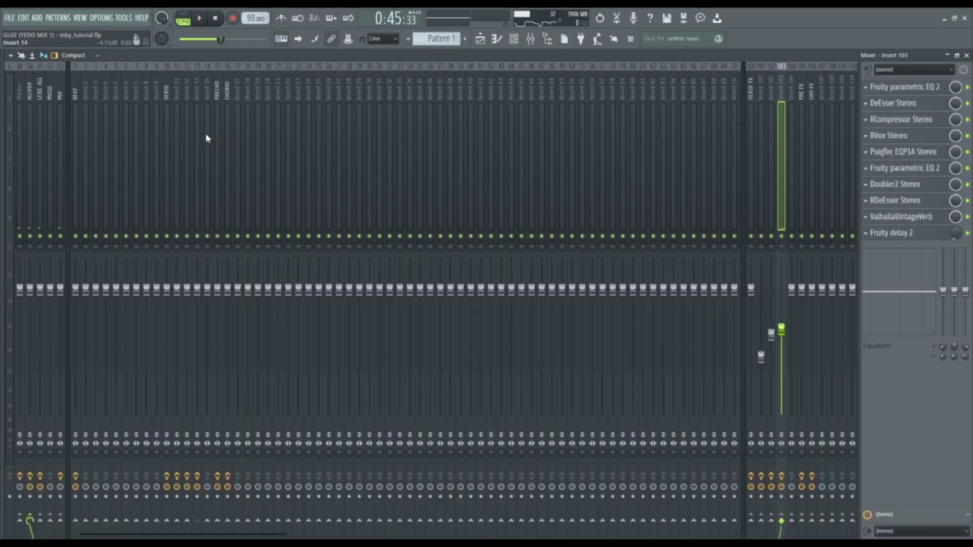
pyautogui.click(196, 135)
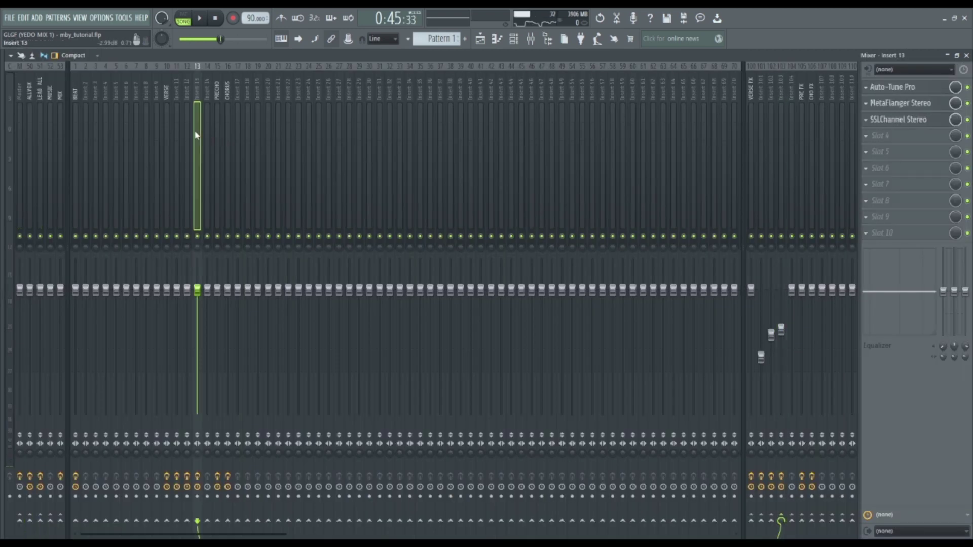
pyautogui.click(898, 119)
pyautogui.moveTo(117, 134); pyautogui.dragTo(566, 178)
# Return to the playlist and play the unmuted prechorus lead, doubles and adlib vocals together.
pyautogui.press('F9')
pyautogui.press('space')
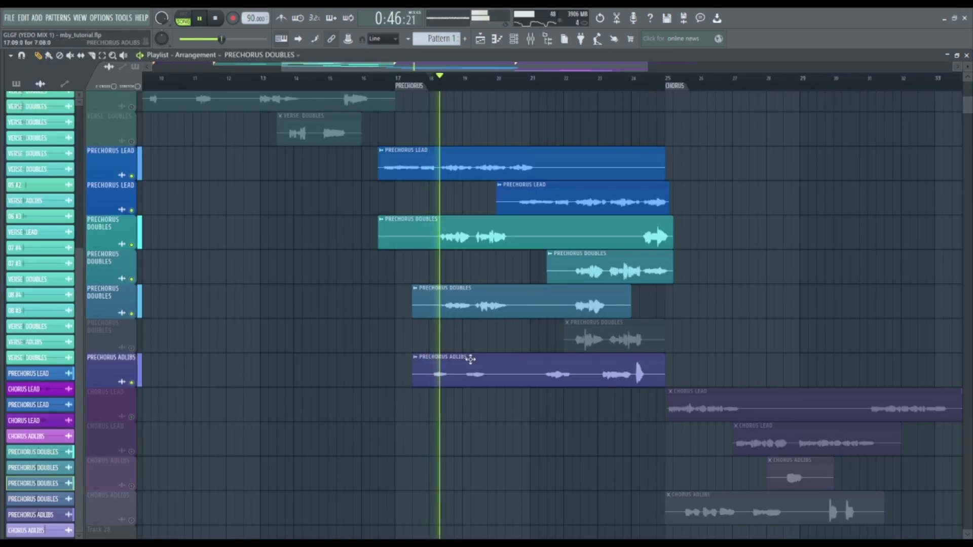
pyautogui.press('space')
# Solo the PRECHORUS ADLIBS track in the playlist and audition its clip.
pyautogui.rightClick(132, 382)
pyautogui.press('space')
pyautogui.scroll(4, 517, 401)
pyautogui.scroll(3, 593, 391)
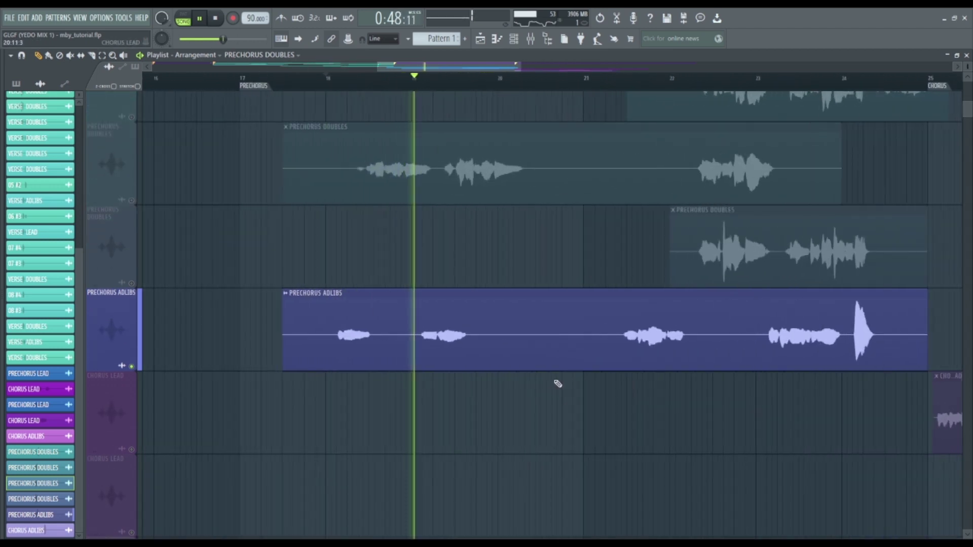
pyautogui.press('space')
# Select both CHORUS LEAD clips, isolate their two tracks and play them from the CHORUS marker.
pyautogui.scroll(-4, 492, 201)
pyautogui.moveTo(479, 163); pyautogui.dragTo(843, 238)
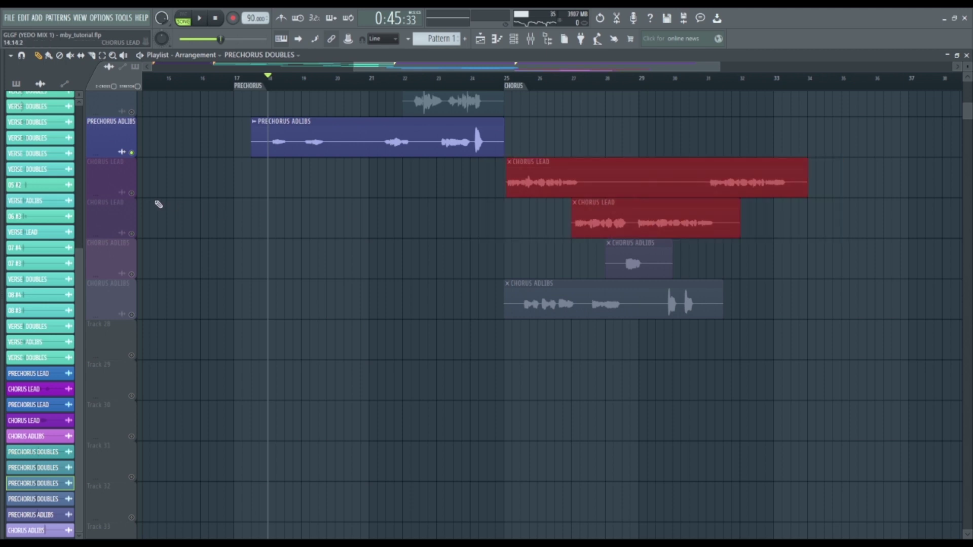
pyautogui.rightClick(131, 193)
pyautogui.click(132, 234)
pyautogui.click(513, 90)
pyautogui.press('space')
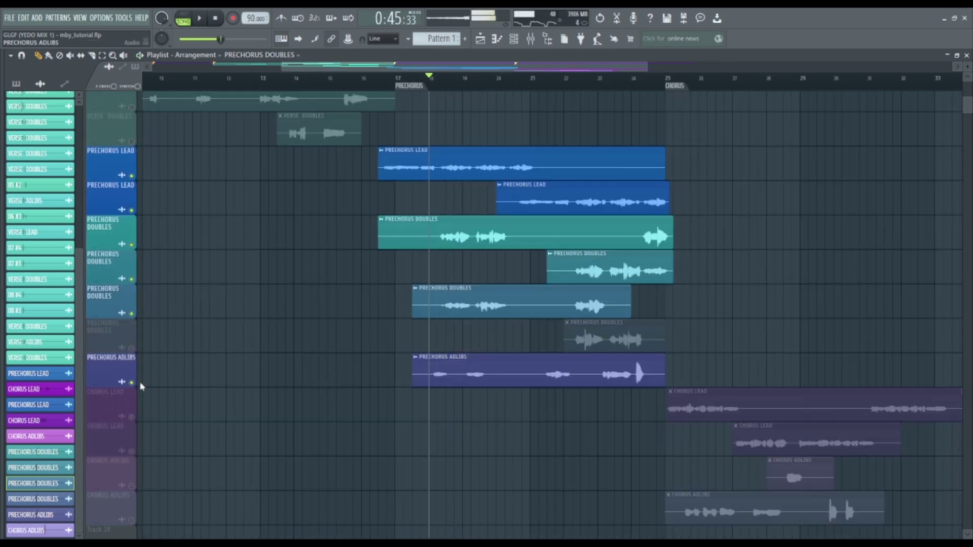
# Isolate the PRECHORUS ADLIBS track from the other prechorus vocals again and play it.
pyautogui.rightClick(132, 381)
pyautogui.press('space')
pyautogui.scroll(4, 488, 392)
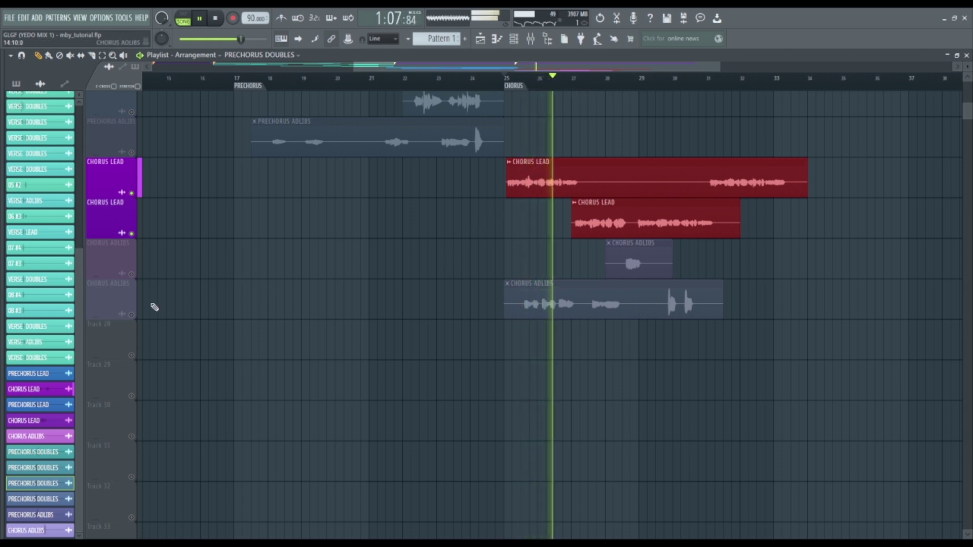
# Stop the chorus lead playback and unmute the lower CHORUS ADLIBS track.
pyautogui.press('space')
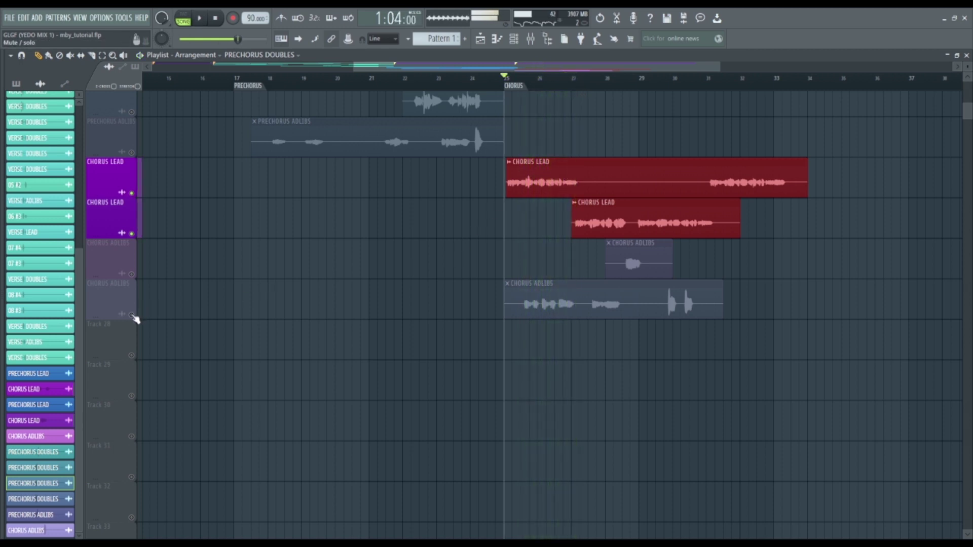
pyautogui.click(132, 315)
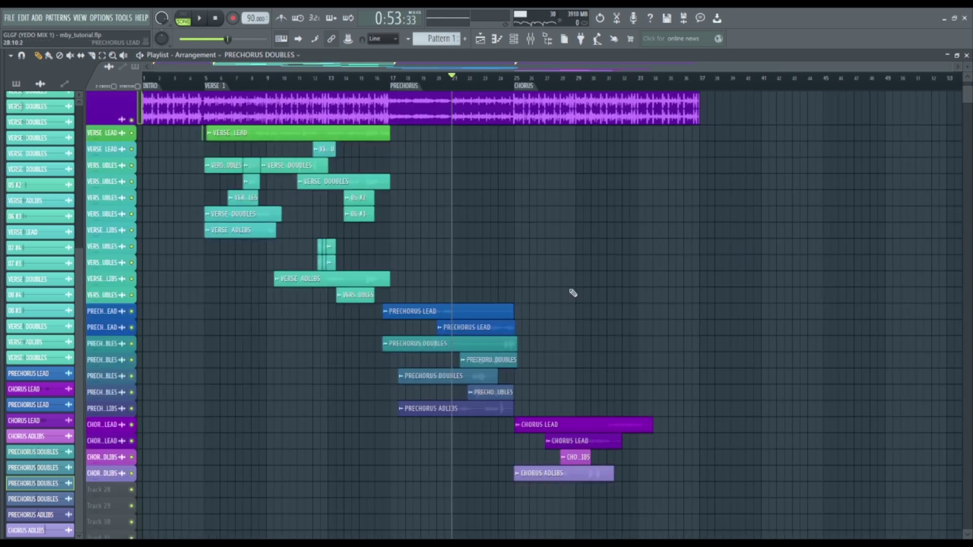
# Play the full arrangement with all tracks unmuted through the chorus, checking the mixer during playback.
pyautogui.press('space')
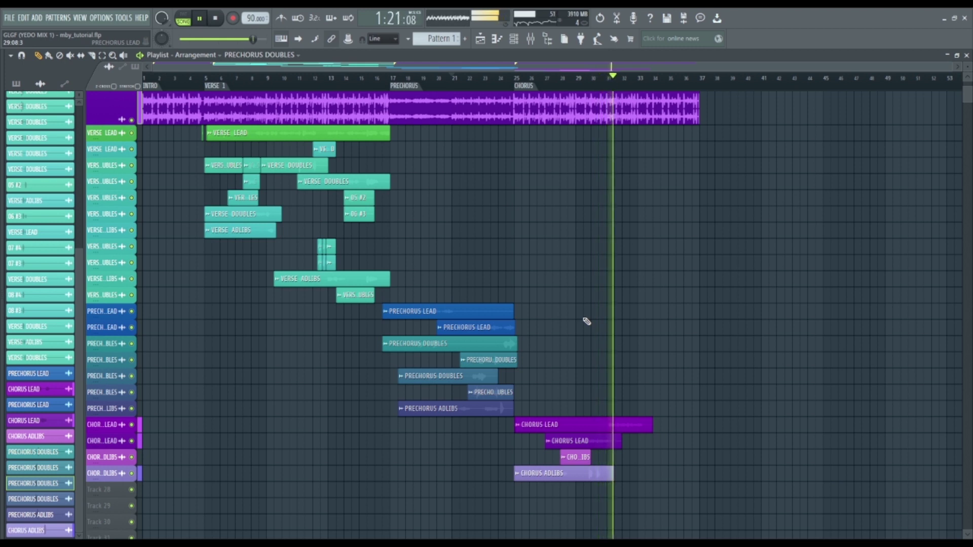
pyautogui.press('F9')
pyautogui.press('F9')
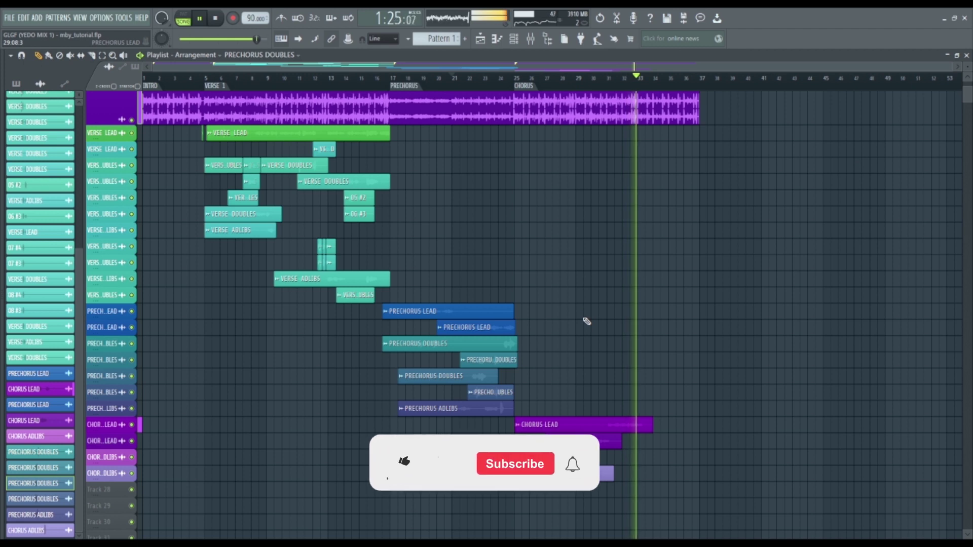
pyautogui.press('F9')
pyautogui.press('F9')
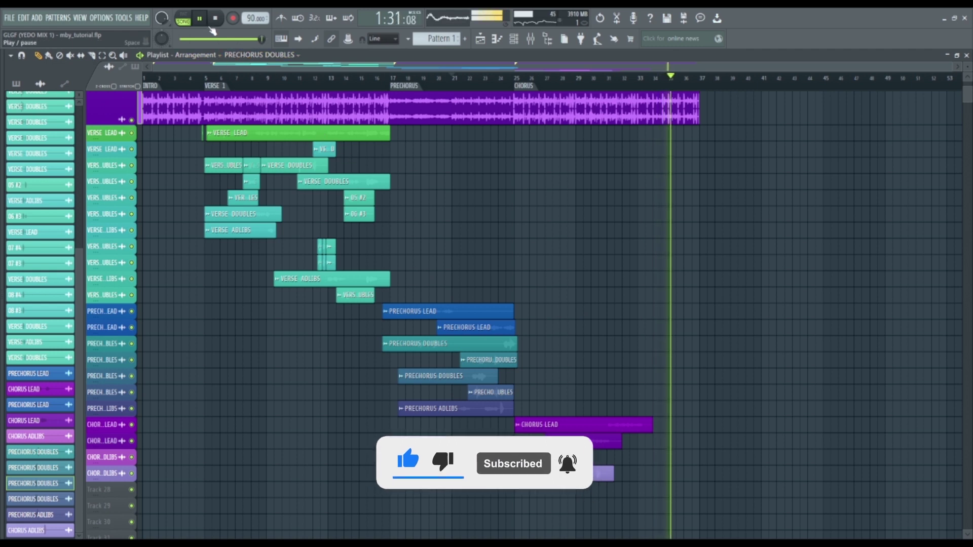
# Stop playback and play the whole song from the intro, with the playlist tracks enlarged to show their waveforms.
pyautogui.click(215, 19)
pyautogui.press('space')
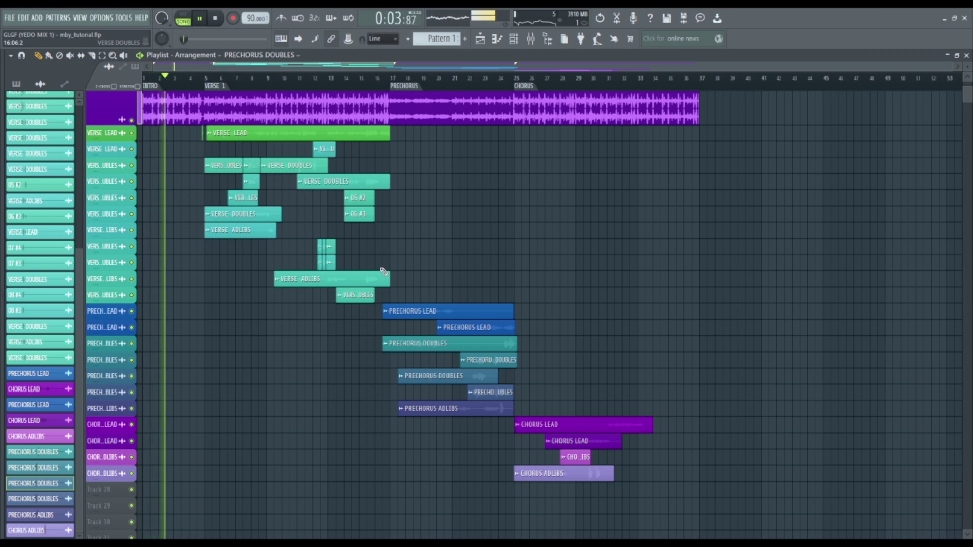
pyautogui.scroll(5, 384, 272)
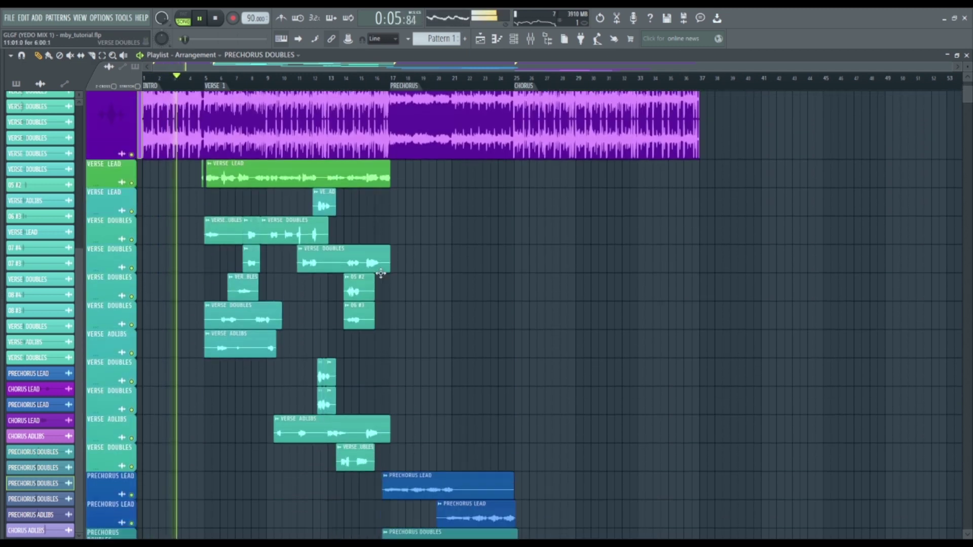
pyautogui.scroll(-1, 381, 273)
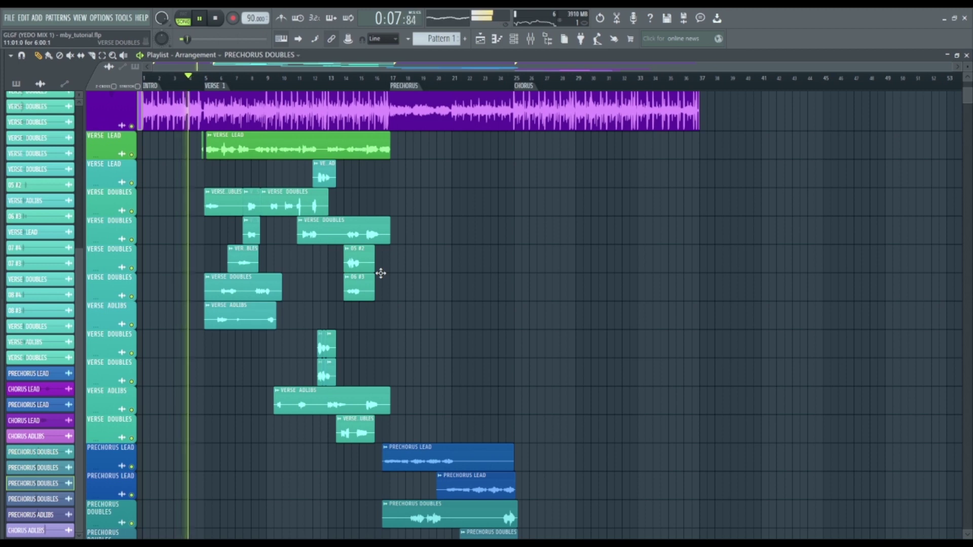